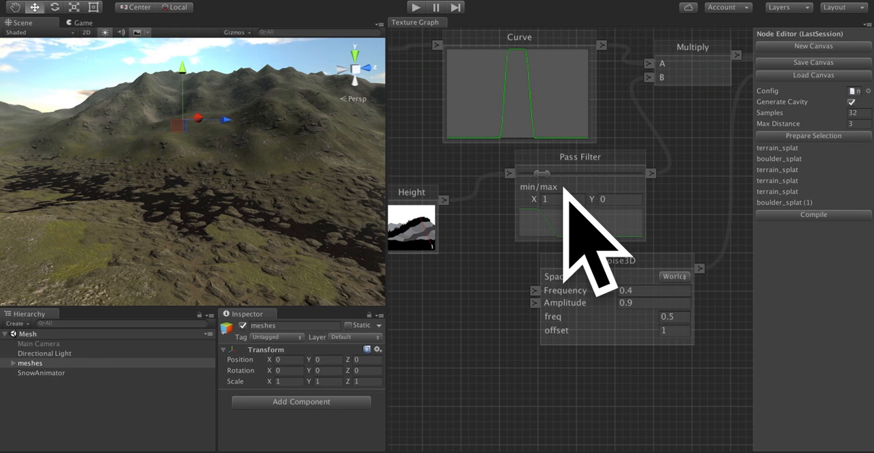
# Inspect the puddle branch's Pass Filter node and its Curve in the curve editor.
pyautogui.click(564, 185)
pyautogui.moveTo(572, 188)
pyautogui.mouseDown()
pyautogui.moveTo(565, 188)
pyautogui.moveTo(587, 194)
pyautogui.moveTo(564, 192)
pyautogui.moveTo(578, 198)
pyautogui.moveTo(571, 189)
pyautogui.moveTo(581, 189)
pyautogui.mouseUp()
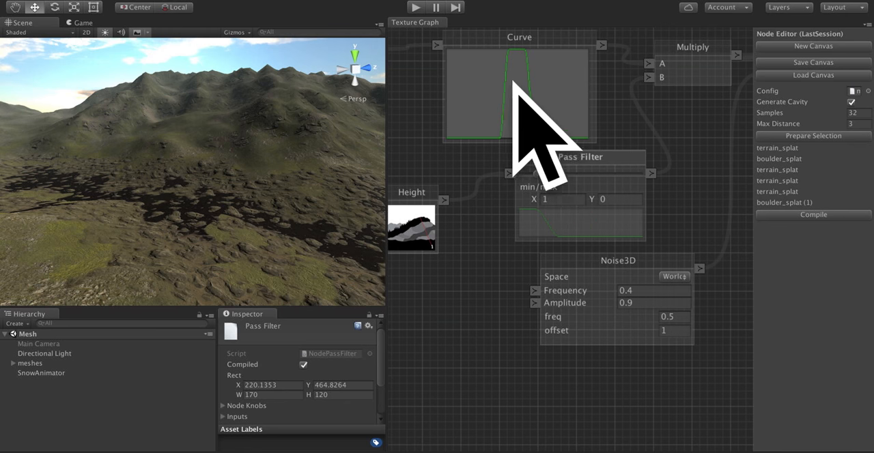
pyautogui.click(530, 98)
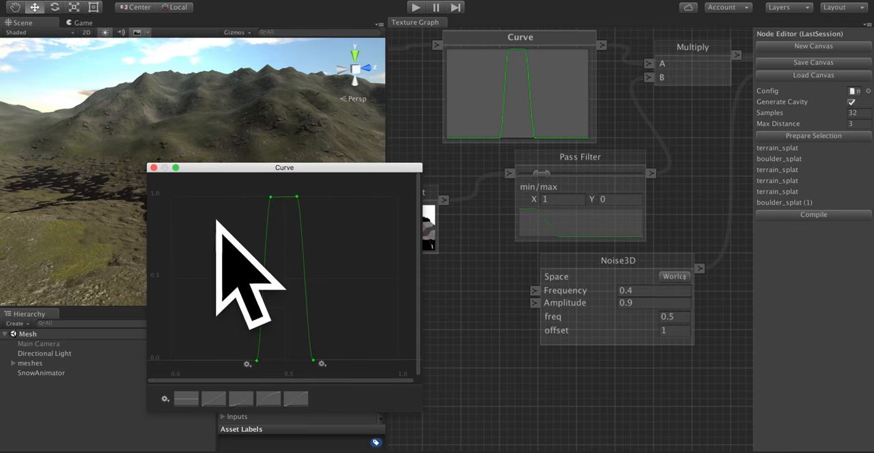
pyautogui.click(153, 168)
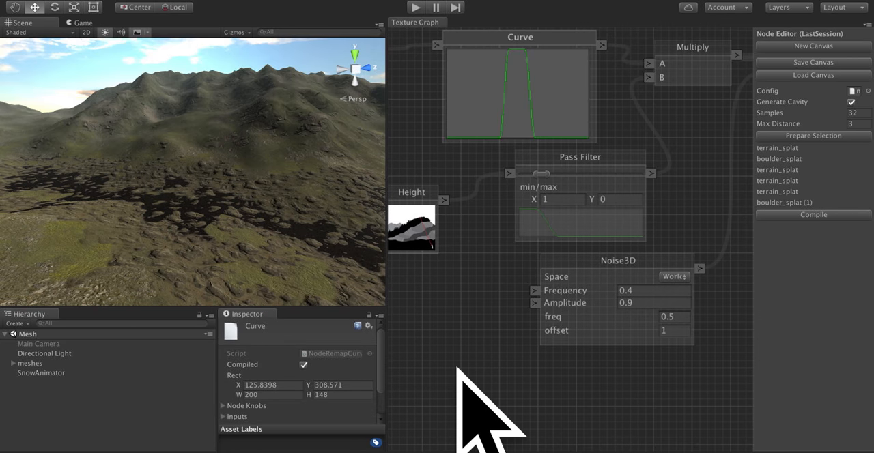
pyautogui.moveTo(591, 170); pyautogui.dragTo(585, 171)
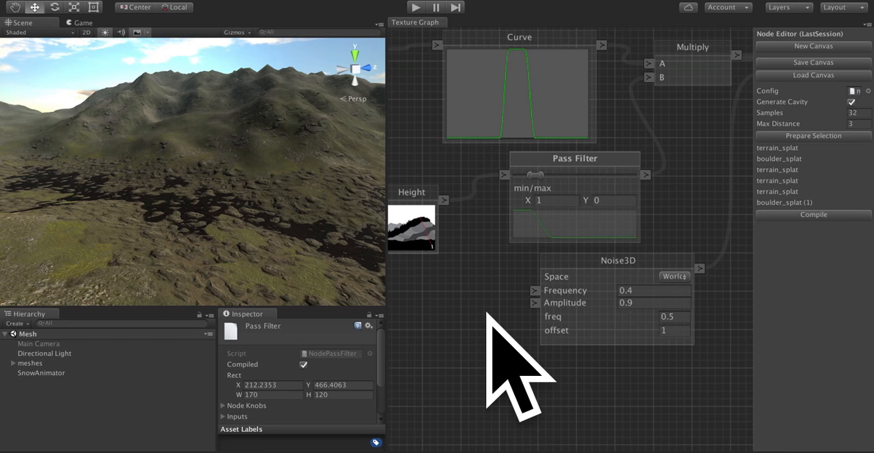
# Examine how the Curve, Pass Filter, Multiply, Noise3D and Subtract nodes shape the puddles, and view those puddles on the terrain.
pyautogui.moveTo(502, 303); pyautogui.dragTo(340, 452)
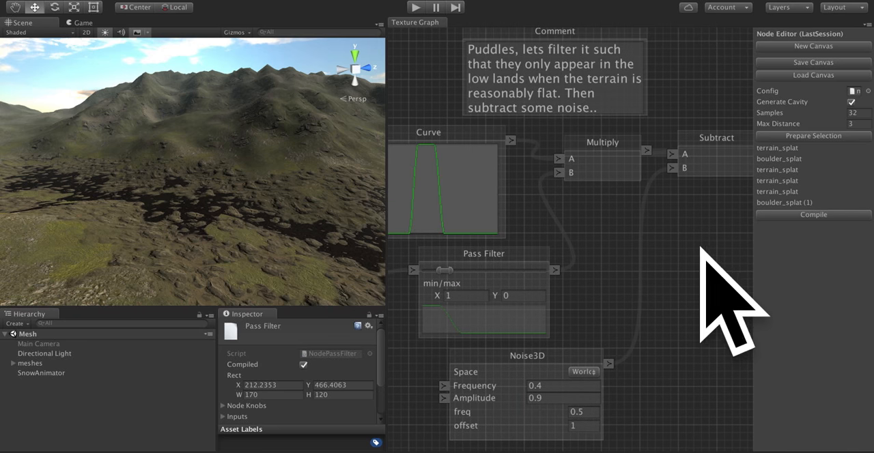
pyautogui.moveTo(703, 247); pyautogui.dragTo(571, 452)
pyautogui.moveTo(630, 249); pyautogui.dragTo(730, 171)
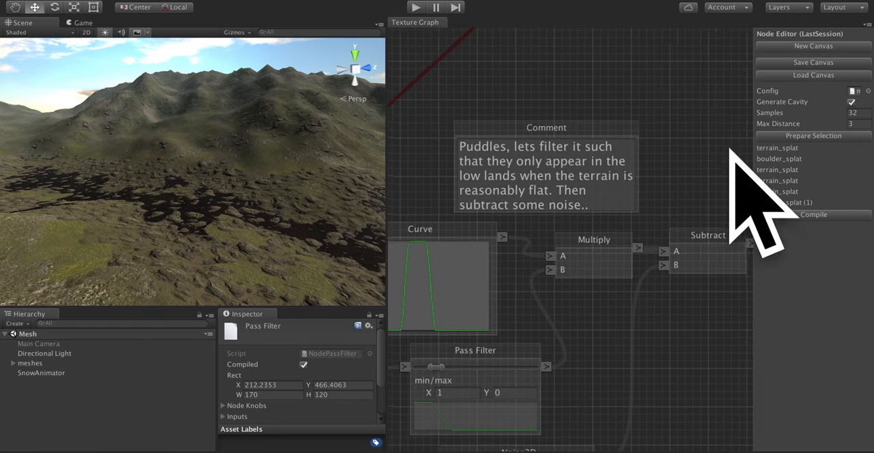
pyautogui.moveTo(653, 359); pyautogui.dragTo(730, 176)
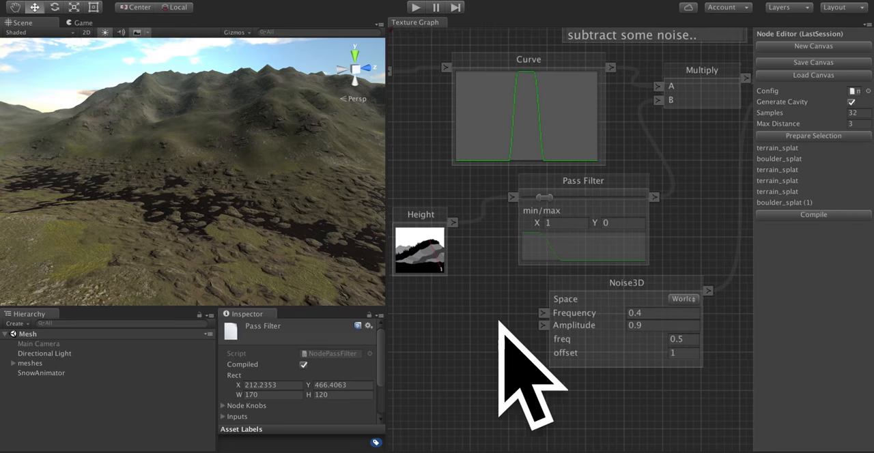
pyautogui.moveTo(502, 332); pyautogui.dragTo(483, 352)
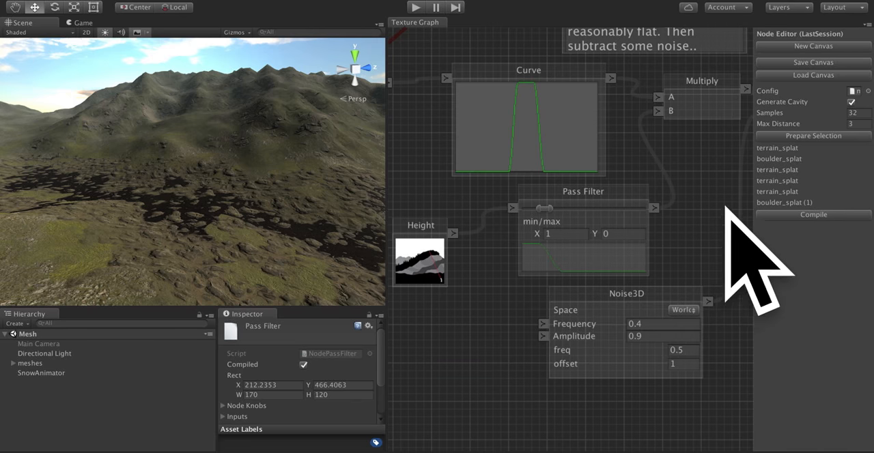
pyautogui.moveTo(728, 230); pyautogui.dragTo(569, 229)
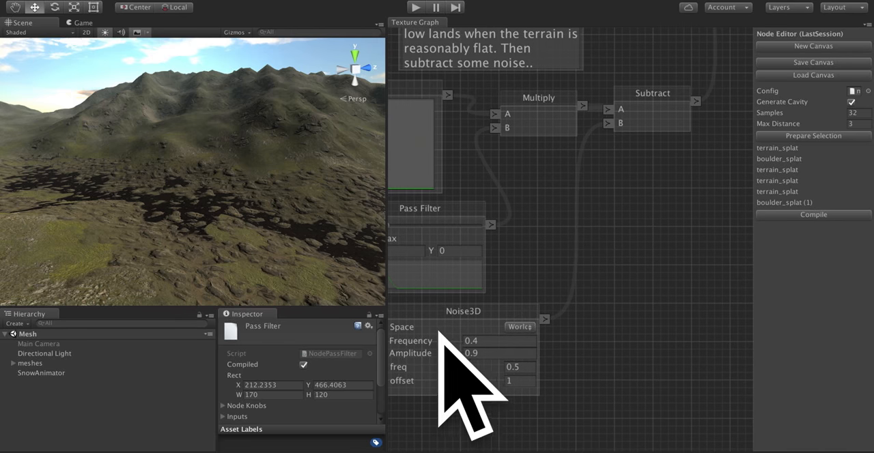
pyautogui.moveTo(659, 252); pyautogui.dragTo(572, 289)
pyautogui.moveTo(557, 345); pyautogui.dragTo(700, 253)
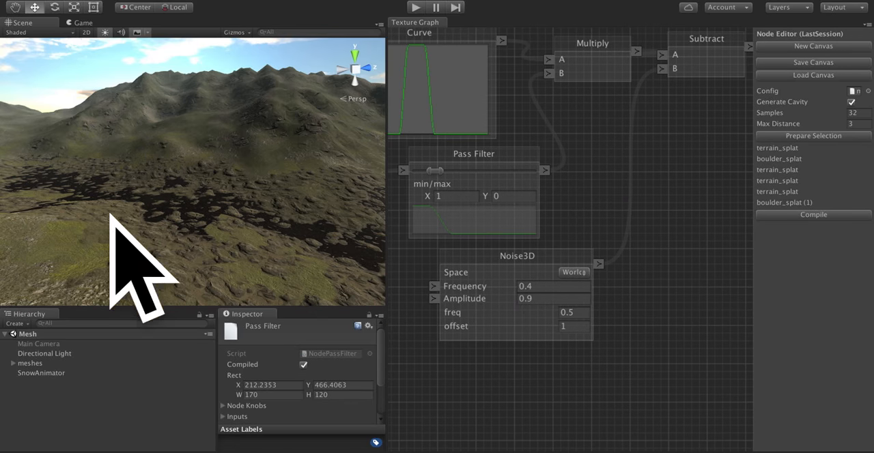
pyautogui.click(553, 298)
pyautogui.moveTo(205, 239); pyautogui.dragTo(267, 250, button='right')
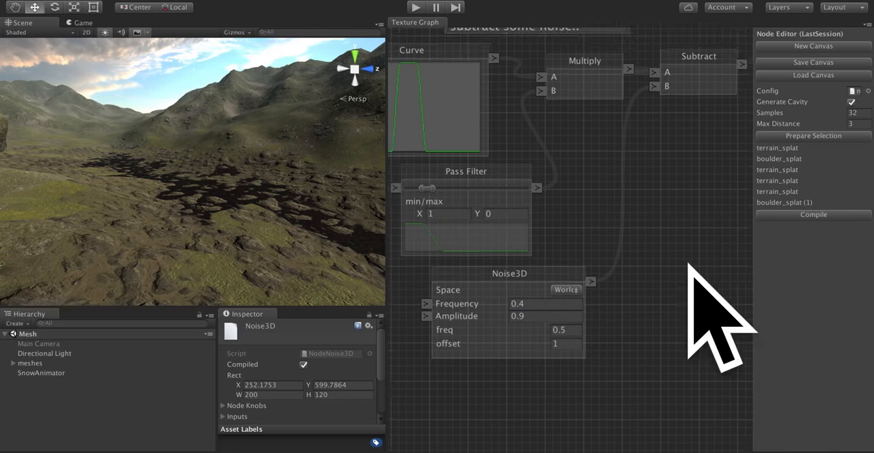
# Add a Value node beside the MegaSplatOutput node and connect its output to the Blend input.
pyautogui.moveTo(688, 264); pyautogui.dragTo(578, 430)
pyautogui.moveTo(544, 179); pyautogui.dragTo(529, 437)
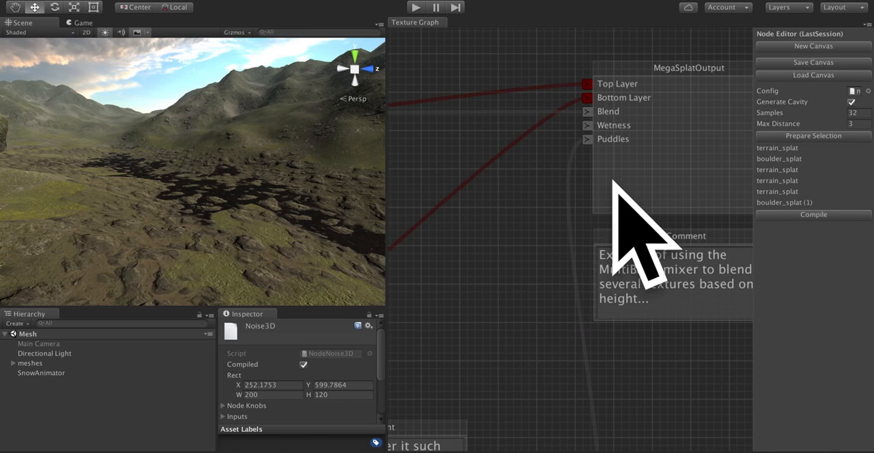
pyautogui.moveTo(464, 389); pyautogui.dragTo(714, 207)
pyautogui.moveTo(657, 172); pyautogui.dragTo(472, 333)
pyautogui.moveTo(644, 165); pyautogui.dragTo(574, 231)
pyautogui.rightClick(430, 273)
pyautogui.click(465, 315)
pyautogui.moveTo(472, 266); pyautogui.dragTo(478, 207)
pyautogui.moveTo(514, 230); pyautogui.dragTo(608, 142)
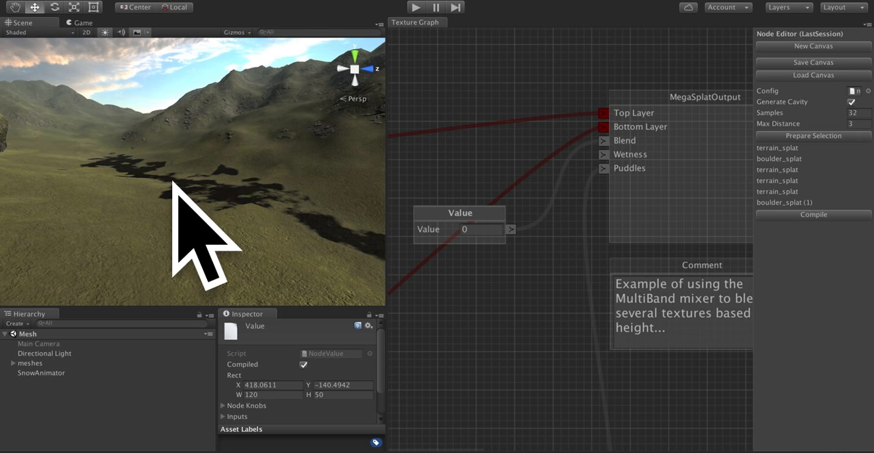
# Examine the bottom layer's slope-based texturing on the terrain and in its Texture Selector 2, Texture Cluster and Normal Angle nodes.
pyautogui.moveTo(238, 187)
pyautogui.mouseDown(button='right')
pyautogui.moveTo(228, 189)
pyautogui.moveTo(225, 213)
pyautogui.mouseUp(button='right')
pyautogui.moveTo(465, 324); pyautogui.dragTo(730, 200)
pyautogui.moveTo(523, 275); pyautogui.dragTo(744, 47)
pyautogui.moveTo(499, 189); pyautogui.dragTo(707, 73)
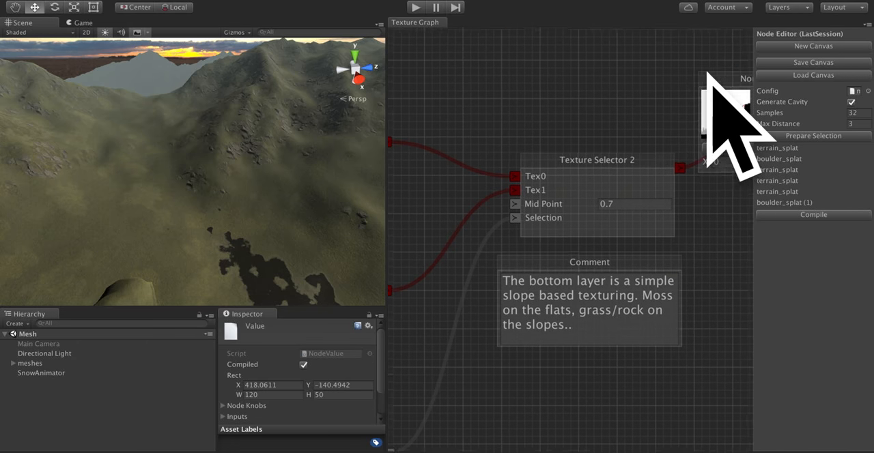
pyautogui.moveTo(513, 143); pyautogui.dragTo(697, 74)
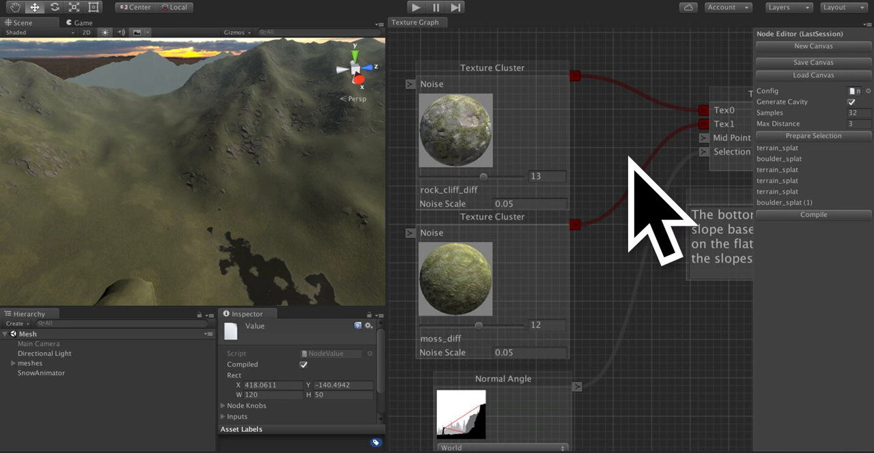
pyautogui.moveTo(630, 158); pyautogui.dragTo(638, 142)
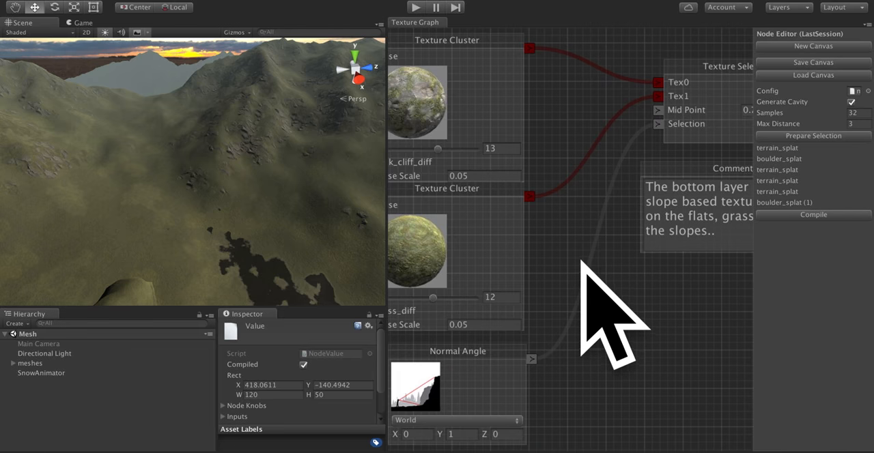
pyautogui.moveTo(580, 263); pyautogui.dragTo(621, 195)
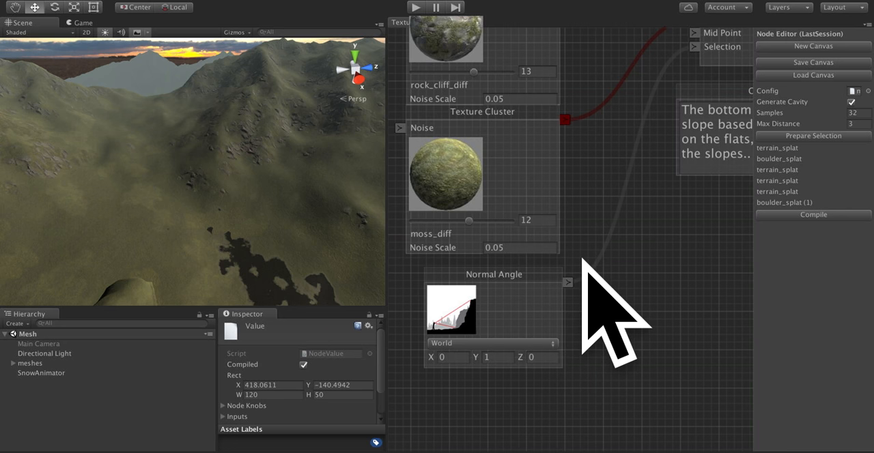
pyautogui.moveTo(728, 245); pyautogui.dragTo(552, 348)
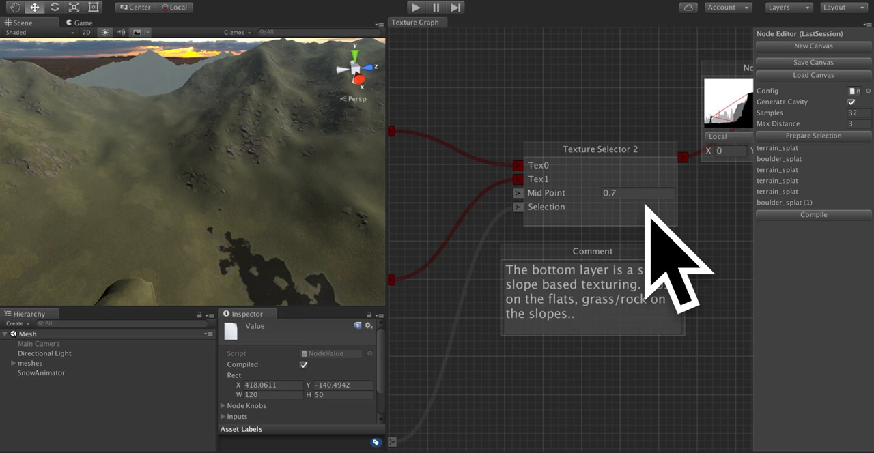
pyautogui.moveTo(509, 122); pyautogui.dragTo(695, 120)
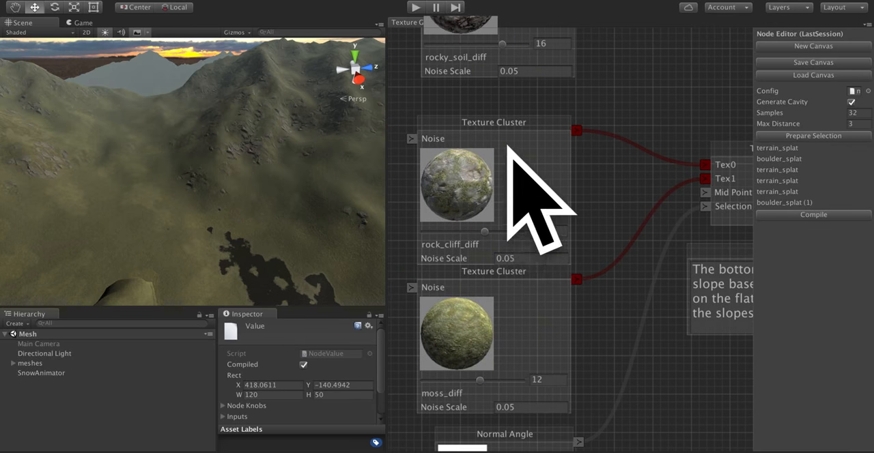
pyautogui.moveTo(673, 195); pyautogui.dragTo(664, 131)
pyautogui.moveTo(357, 162); pyautogui.dragTo(531, 185, button='right')
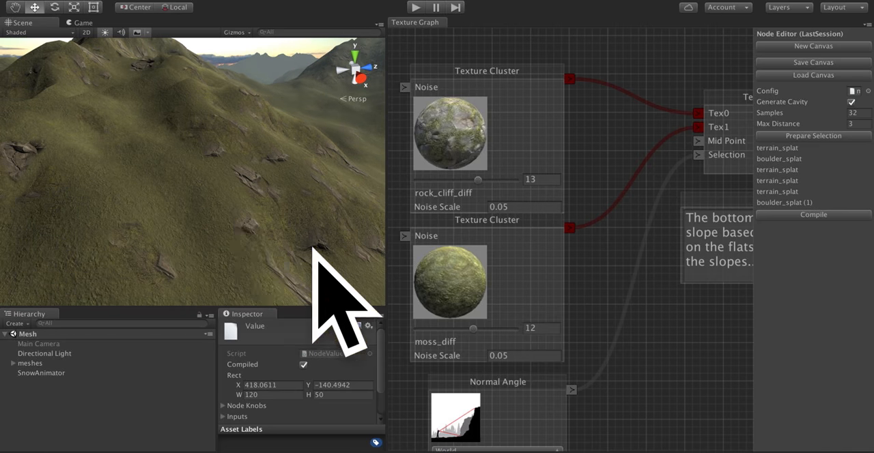
pyautogui.moveTo(236, 211); pyautogui.dragTo(328, 203, button='right')
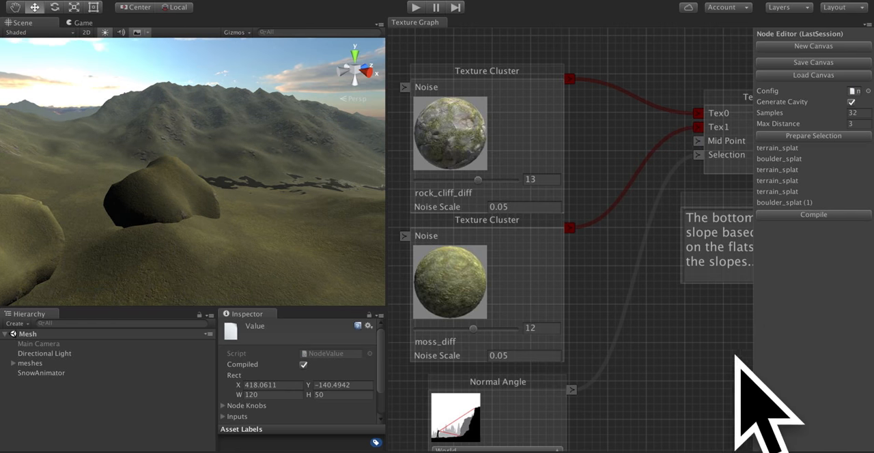
# Set the Value node feeding the MegaSplatOutput's Blend input to 1.
pyautogui.moveTo(736, 312); pyautogui.dragTo(590, 361)
pyautogui.moveTo(717, 254); pyautogui.dragTo(585, 406)
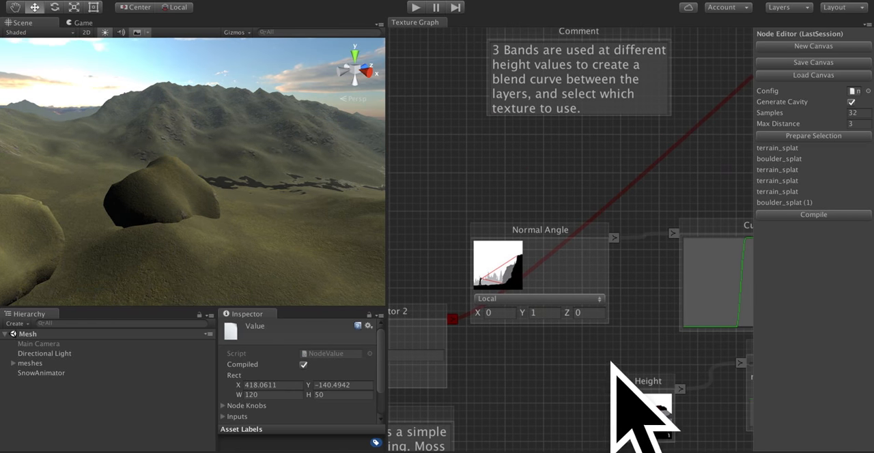
pyautogui.moveTo(617, 363); pyautogui.dragTo(511, 385)
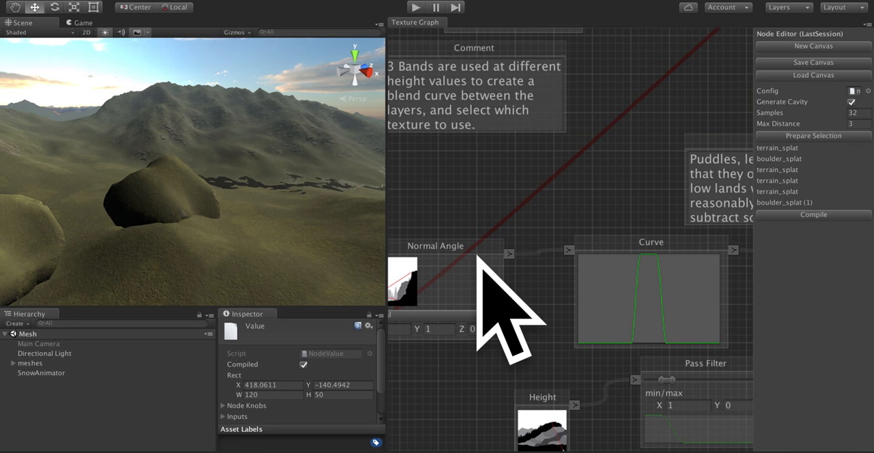
pyautogui.moveTo(479, 256); pyautogui.dragTo(490, 326)
pyautogui.moveTo(503, 202); pyautogui.dragTo(703, 250)
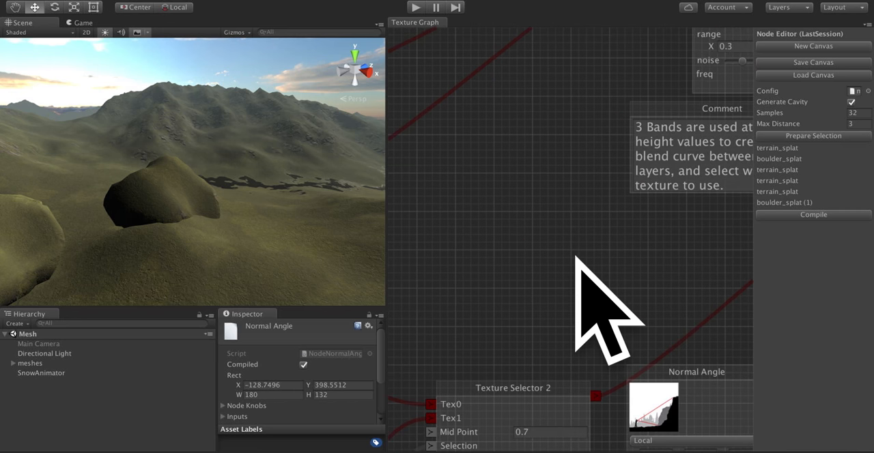
pyautogui.scroll(-5, 579, 253)
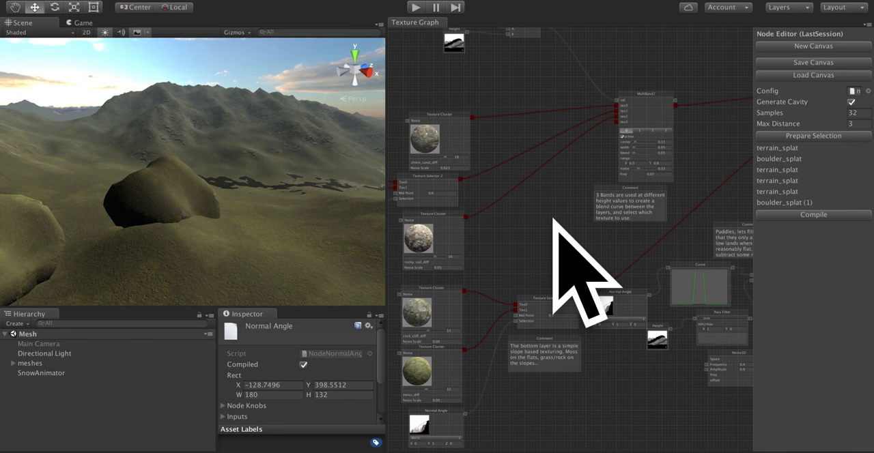
pyautogui.moveTo(549, 253); pyautogui.dragTo(400, 264)
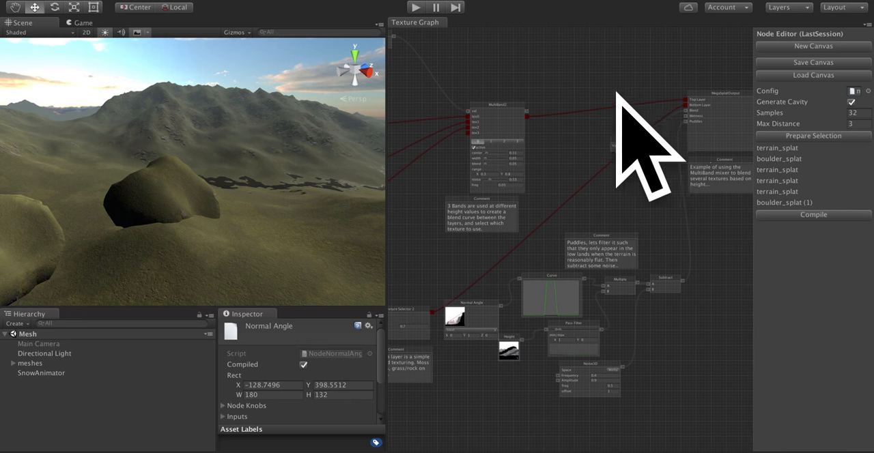
pyautogui.moveTo(617, 91); pyautogui.dragTo(505, 118)
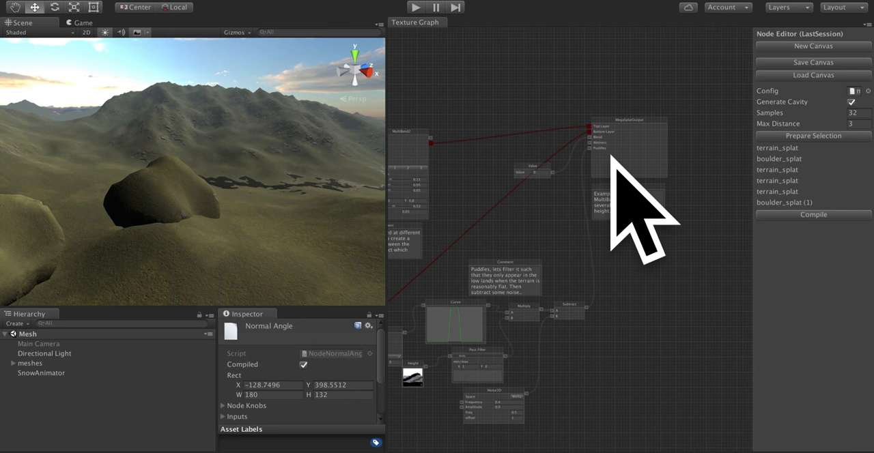
pyautogui.click(538, 166)
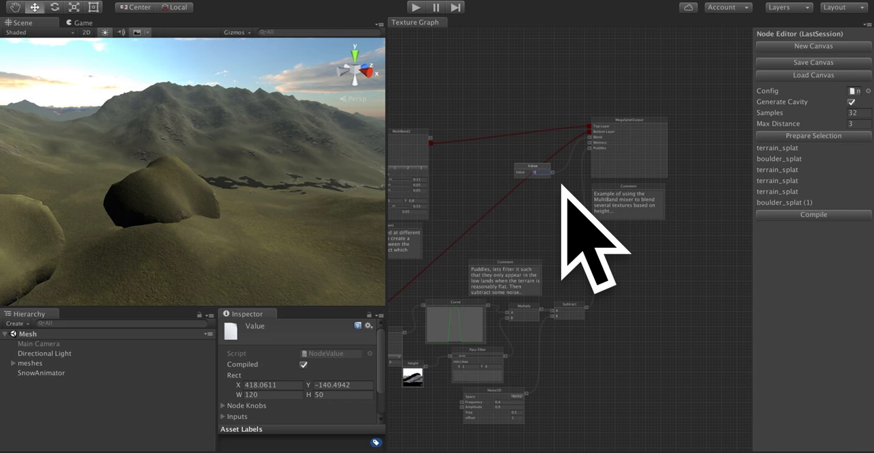
pyautogui.write('1')
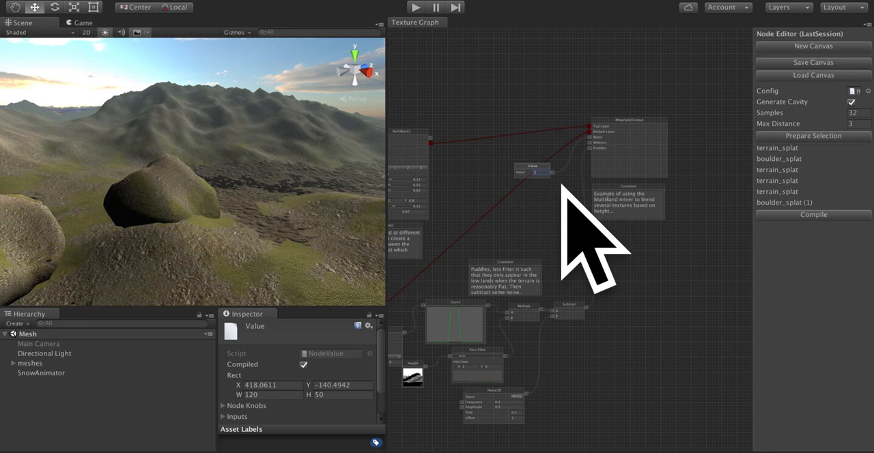
# Examine the top layer's texturing on the terrain around the boulders, puddles and hills.
pyautogui.moveTo(193, 192)
pyautogui.keyDown('alt'); pyautogui.mouseDown()
pyautogui.moveTo(90, 190)
pyautogui.moveTo(23, 230)
pyautogui.moveTo(219, 175)
pyautogui.moveTo(79, 204)
pyautogui.moveTo(203, 181)
pyautogui.mouseUp(); pyautogui.keyUp('alt')
pyautogui.keyDown('alt'); pyautogui.moveTo(302, 180); pyautogui.dragTo(311, 209); pyautogui.keyUp('alt')
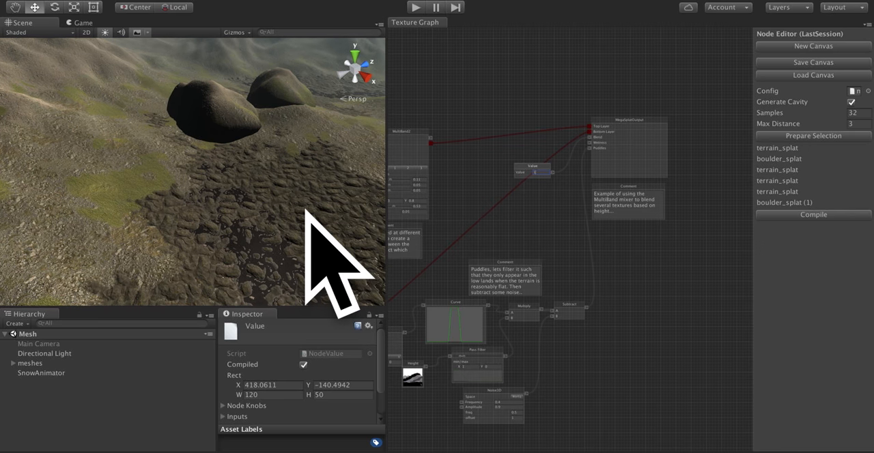
pyautogui.keyDown('alt'); pyautogui.moveTo(192, 205); pyautogui.dragTo(125, 202); pyautogui.keyUp('alt')
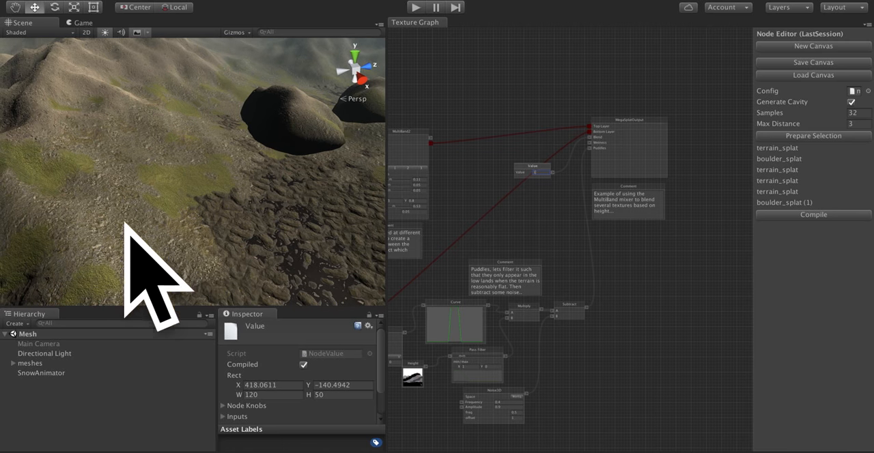
pyautogui.keyDown('alt'); pyautogui.moveTo(176, 189); pyautogui.dragTo(69, 155); pyautogui.keyUp('alt')
pyautogui.press('w')
pyautogui.moveTo(69, 155); pyautogui.dragTo(64, 155, button='right')
pyautogui.press('a')
# Start adding a node on the empty canvas above the MultiBand2 node.
pyautogui.moveTo(444, 85); pyautogui.dragTo(640, 196)
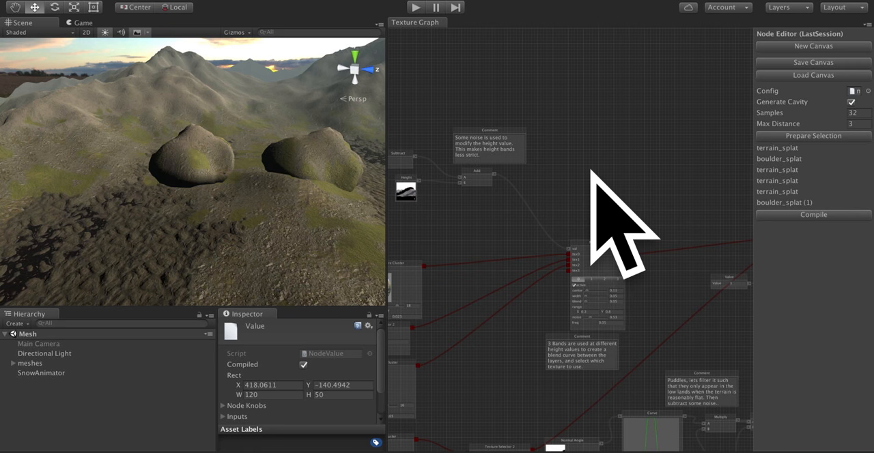
pyautogui.rightClick(592, 171)
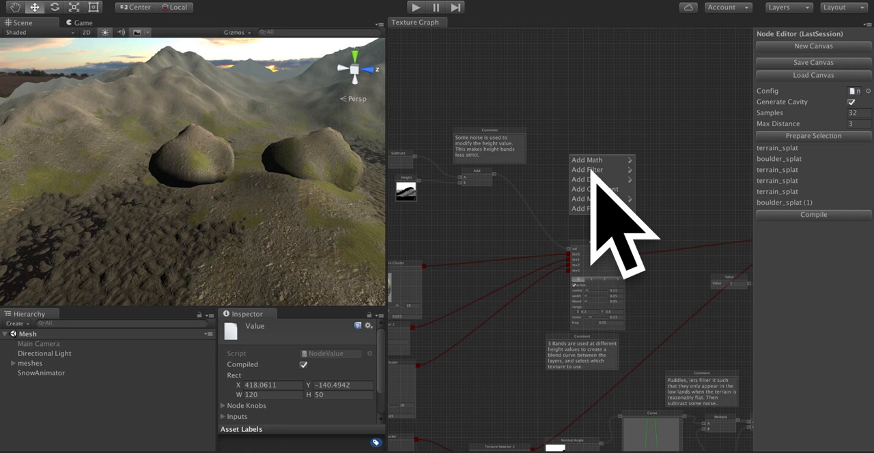
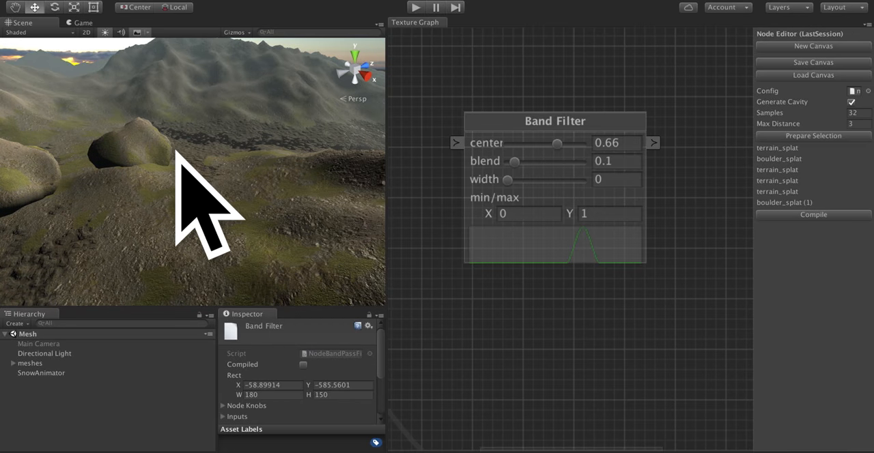
# Connect the MultiBand2 node's value output to the MegaSplatOutput's Blend input and compile the graph.
pyautogui.moveTo(175, 152); pyautogui.dragTo(43, 118, button='right')
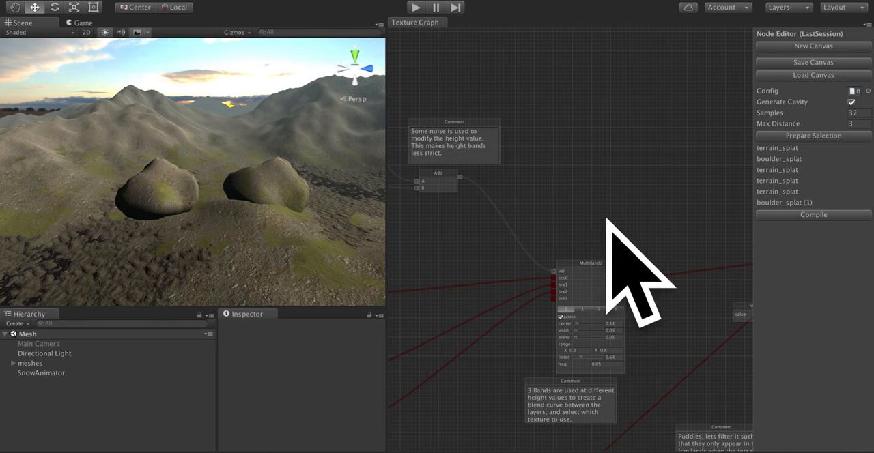
pyautogui.moveTo(608, 230); pyautogui.dragTo(586, 158)
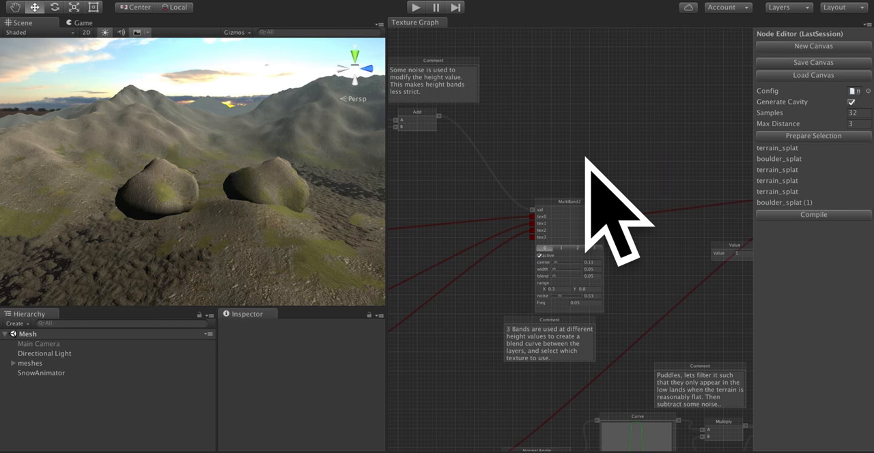
pyautogui.moveTo(667, 274); pyautogui.dragTo(474, 246)
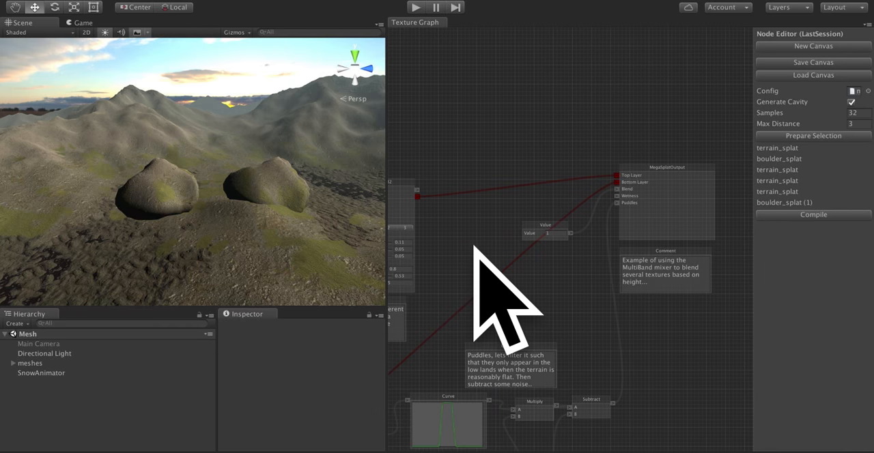
pyautogui.moveTo(417, 190); pyautogui.dragTo(617, 189)
pyautogui.click(813, 215)
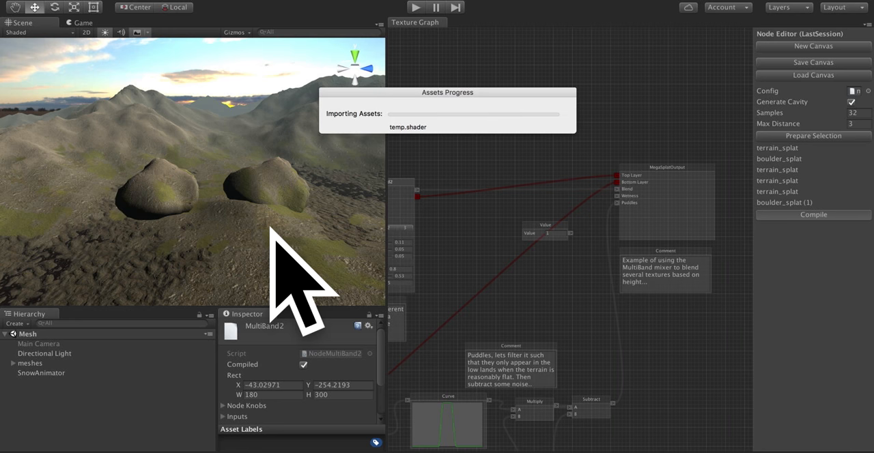
# Examine the compiled terrain up close and the Texture Cluster, Texture Selector 2 and Noise3D nodes supplying MultiBand2's textures.
pyautogui.moveTo(272, 229); pyautogui.dragTo(209, 272, button='right')
pyautogui.press('w')
pyautogui.moveTo(487, 157); pyautogui.dragTo(615, 101)
pyautogui.moveTo(501, 111); pyautogui.dragTo(673, 78)
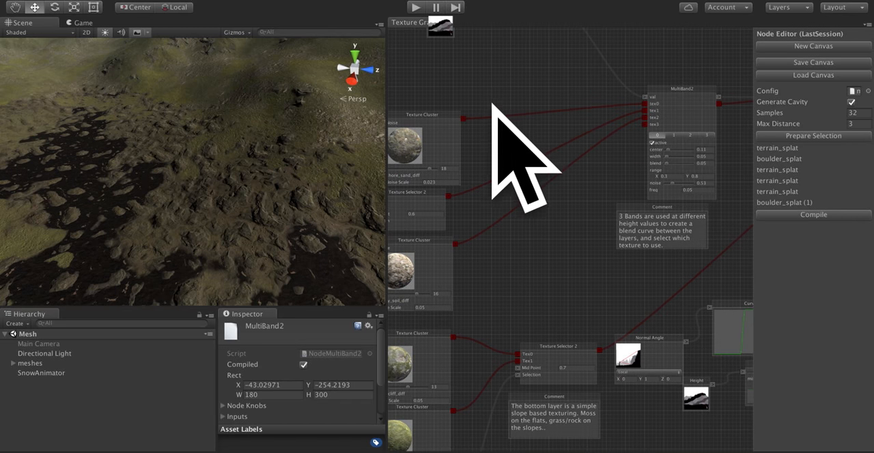
pyautogui.moveTo(493, 104); pyautogui.dragTo(720, 84)
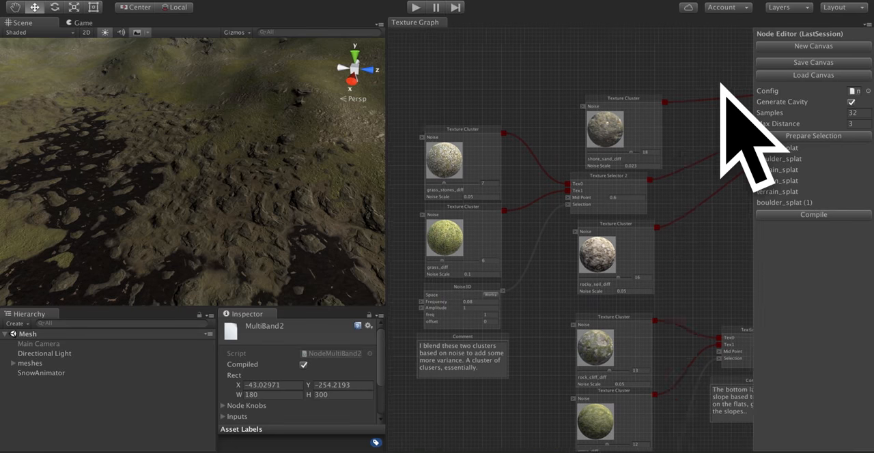
pyautogui.moveTo(532, 196); pyautogui.dragTo(386, 127)
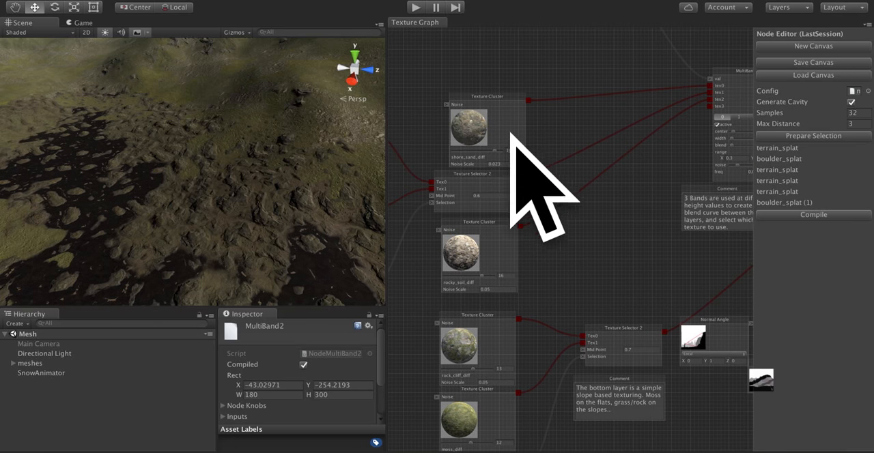
pyautogui.moveTo(511, 128); pyautogui.dragTo(504, 123)
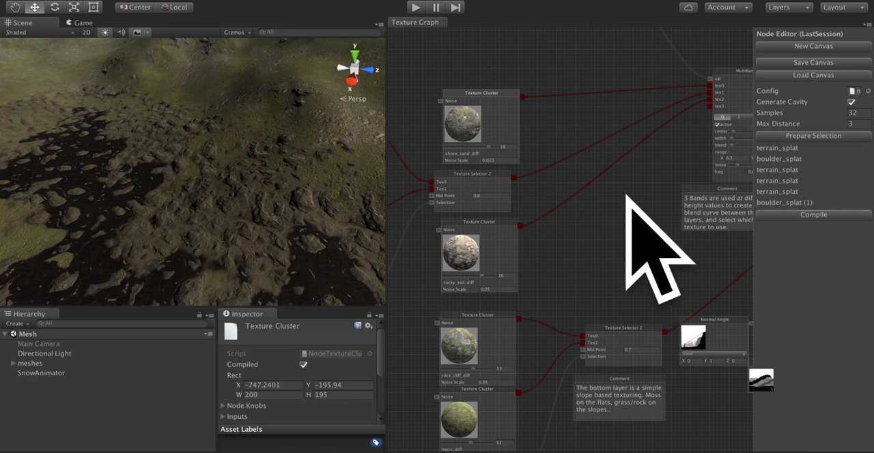
pyautogui.moveTo(574, 198); pyautogui.dragTo(697, 152)
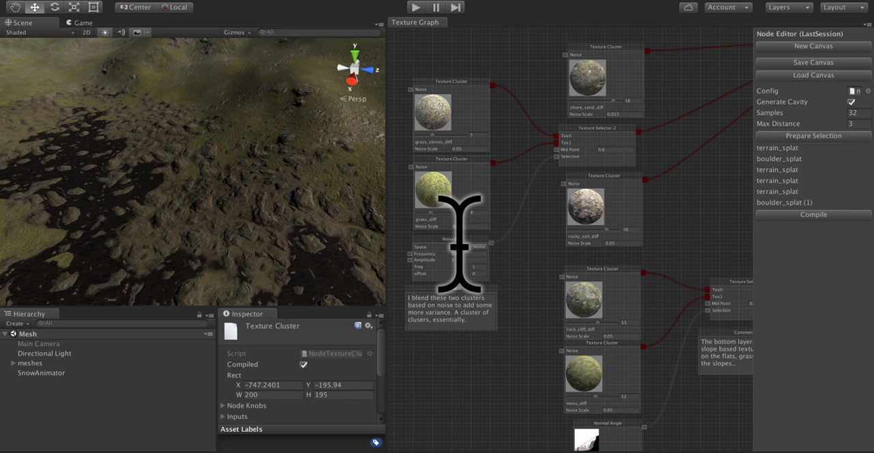
pyautogui.moveTo(526, 235); pyautogui.dragTo(520, 180)
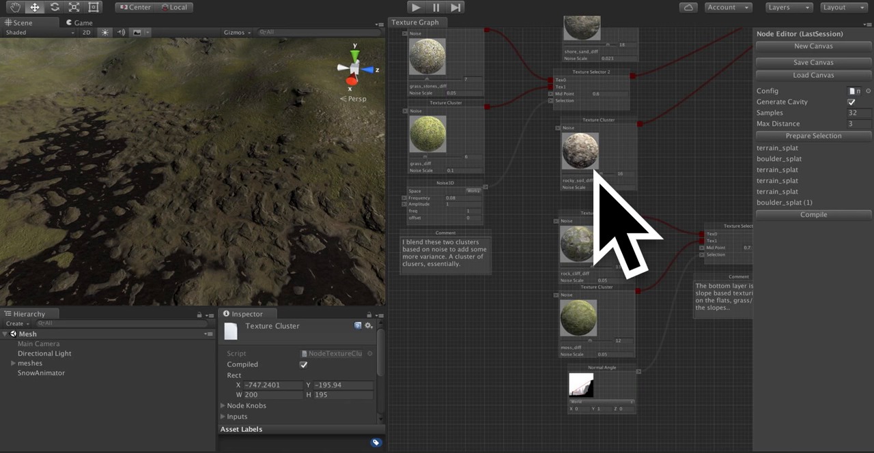
# Examine the MultiBand2 node's connections and the settings of its bands 0 through 3.
pyautogui.moveTo(726, 211); pyautogui.dragTo(533, 287)
pyautogui.moveTo(620, 196); pyautogui.dragTo(553, 232)
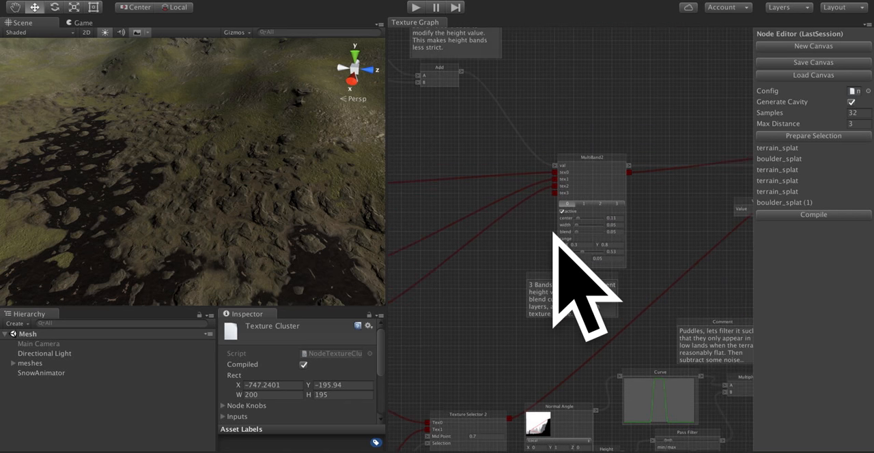
pyautogui.moveTo(478, 171); pyautogui.dragTo(438, 191)
pyautogui.moveTo(515, 189); pyautogui.dragTo(439, 184)
pyautogui.moveTo(505, 133); pyautogui.dragTo(507, 116)
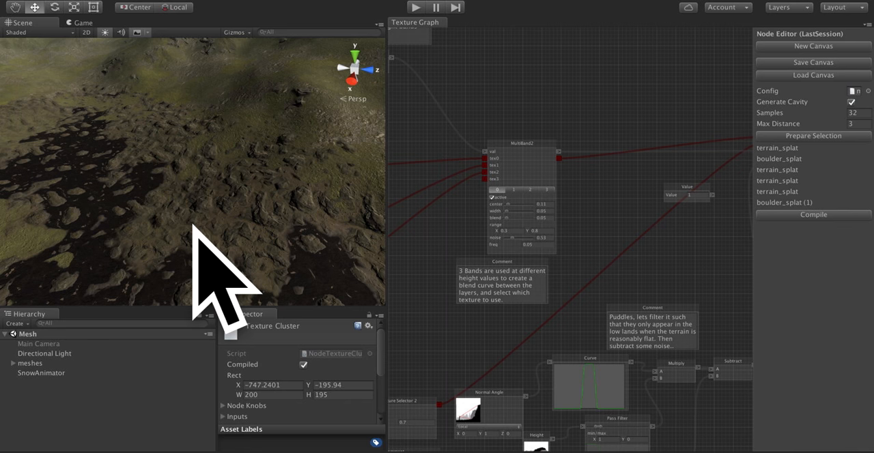
pyautogui.scroll(5, 544, 195)
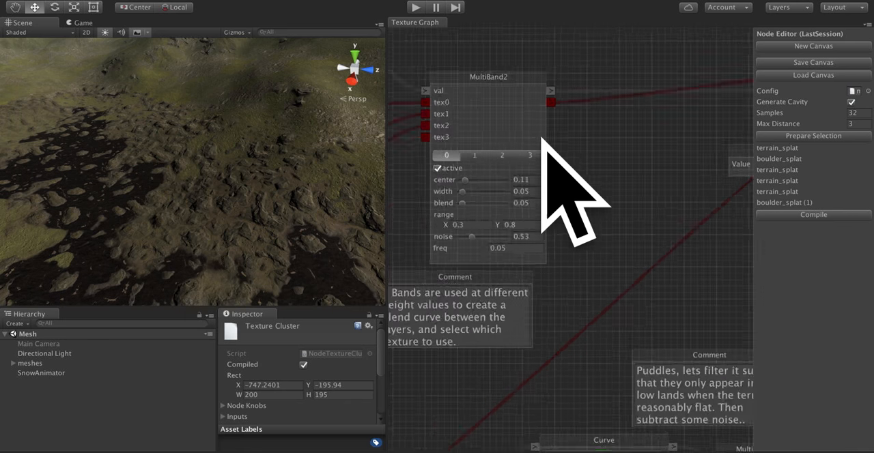
pyautogui.scroll(-3, 605, 117)
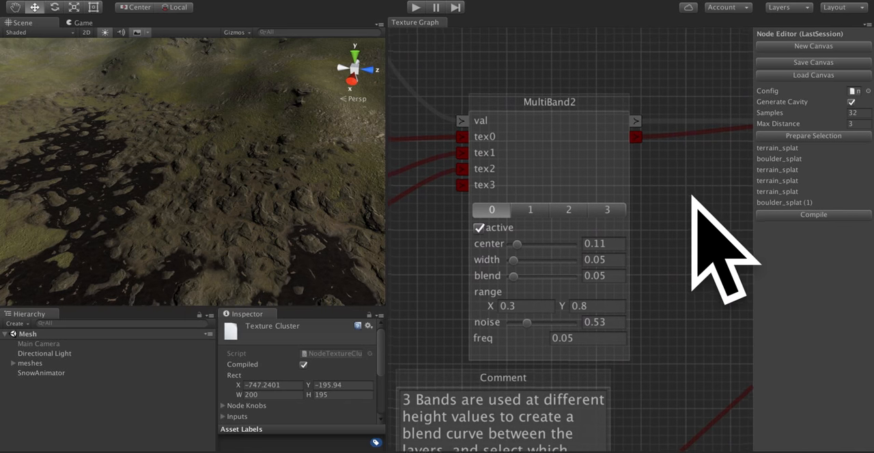
pyautogui.click(533, 214)
pyautogui.click(533, 212)
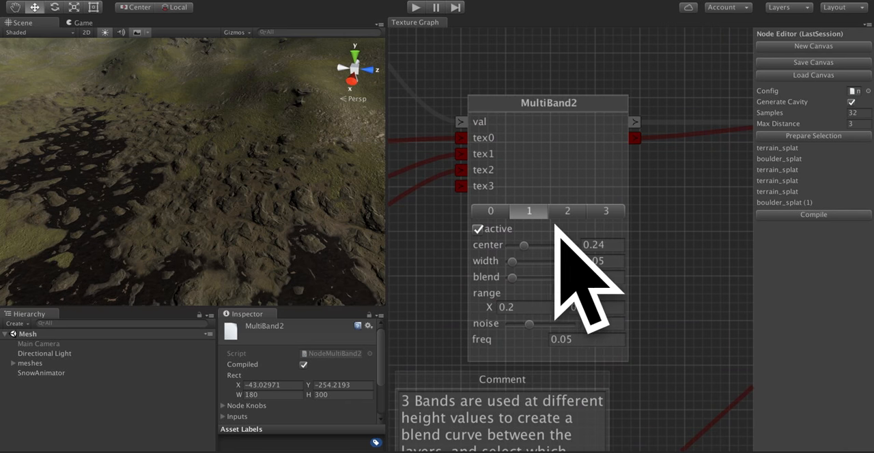
pyautogui.click(568, 211)
pyautogui.click(605, 213)
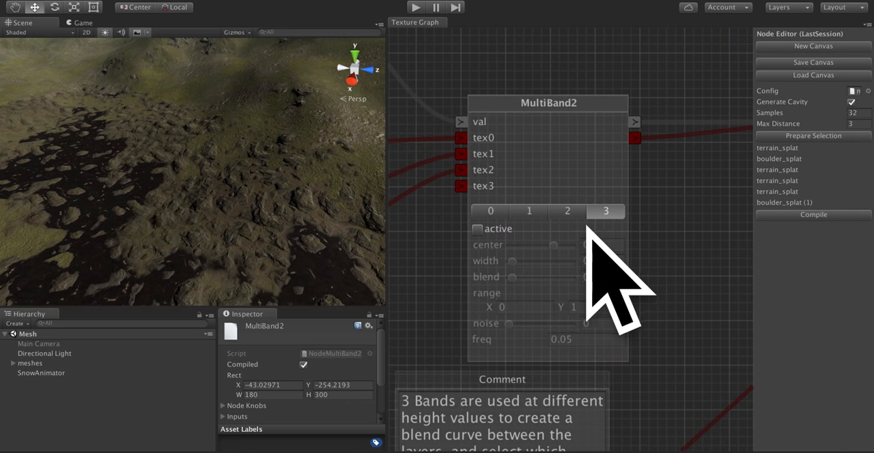
pyautogui.click(567, 214)
pyautogui.click(529, 211)
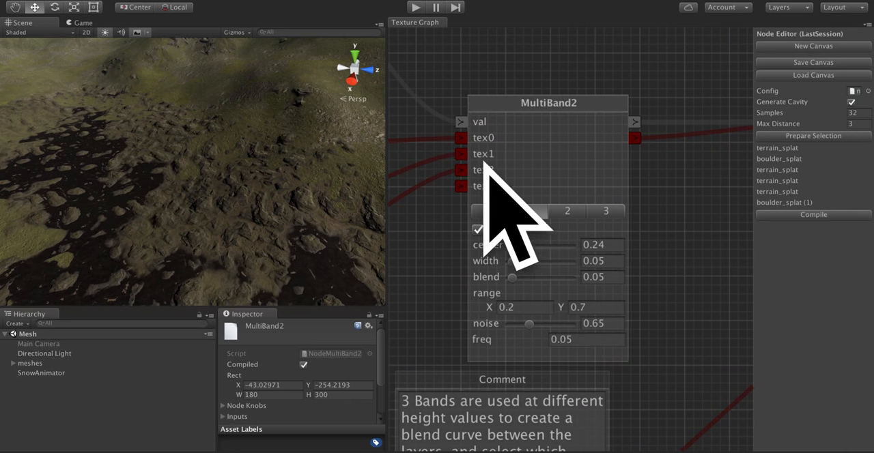
pyautogui.click(490, 211)
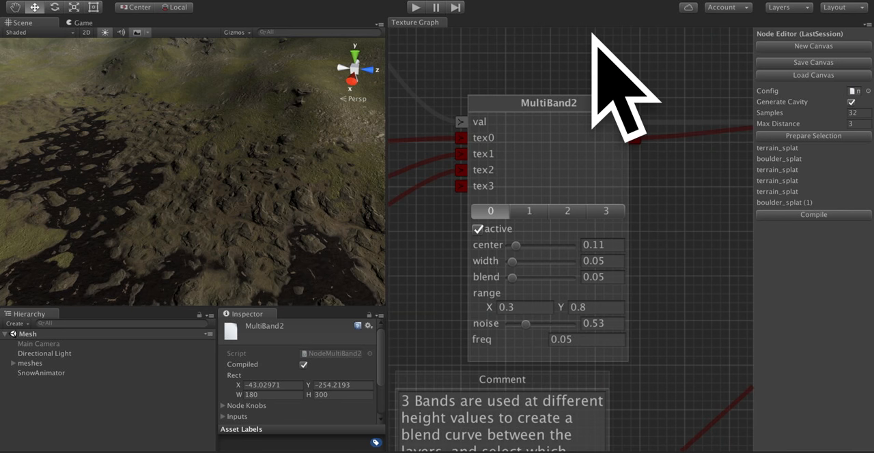
# Connect the Value node to the MegaSplatOutput's Blend input, compile the graph and examine the terrain around the puddles.
pyautogui.moveTo(694, 228); pyautogui.dragTo(636, 210)
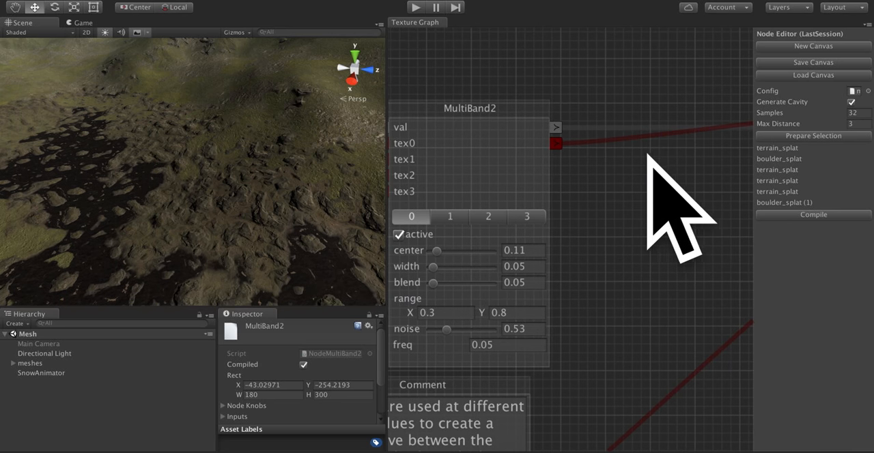
pyautogui.moveTo(624, 230); pyautogui.dragTo(649, 253)
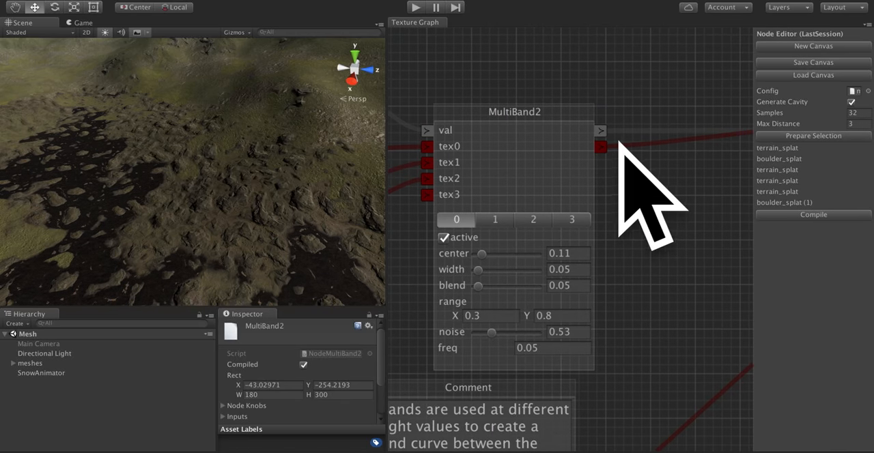
pyautogui.rightClick(600, 228)
pyautogui.click(693, 209)
pyautogui.moveTo(690, 222); pyautogui.dragTo(475, 237)
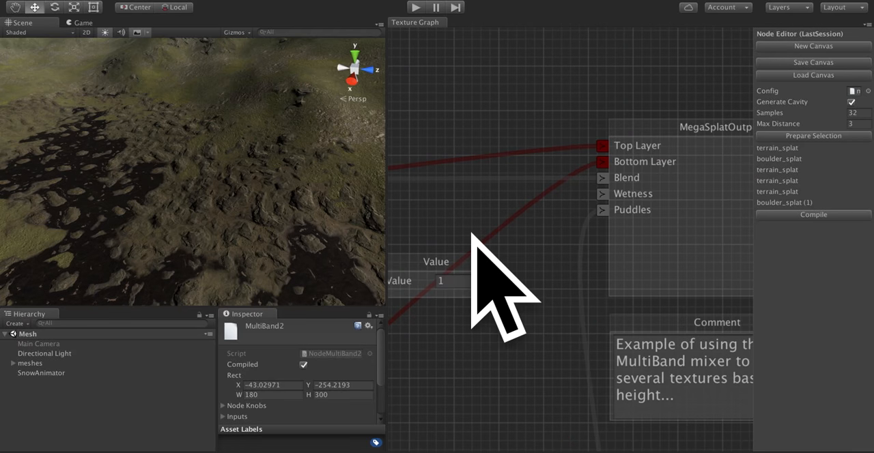
pyautogui.moveTo(495, 281); pyautogui.dragTo(603, 178)
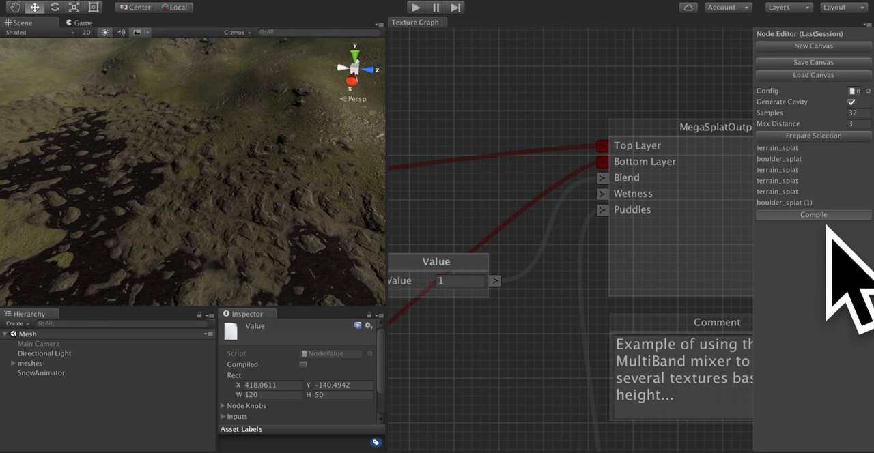
pyautogui.click(823, 216)
pyautogui.moveTo(204, 185); pyautogui.dragTo(137, 141, button='right')
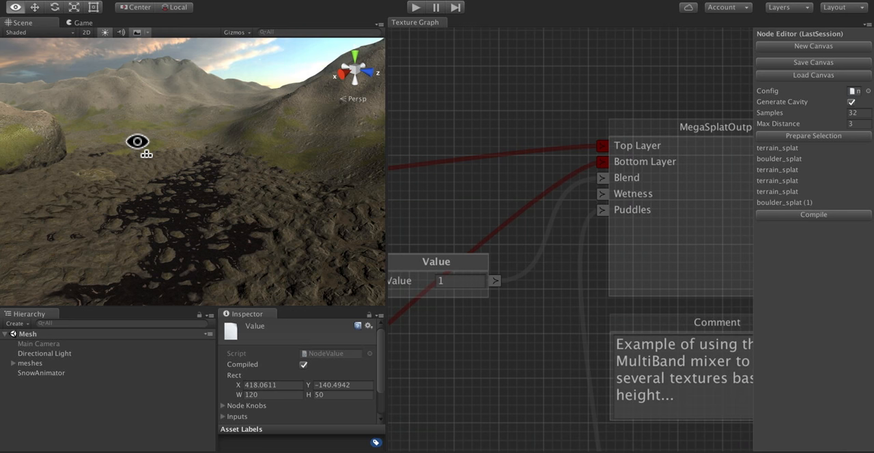
# Examine the graph around the MultiBand2 and MegaSplatOutput nodes and the terrain beside the puddles.
pyautogui.moveTo(517, 201); pyautogui.dragTo(703, 183)
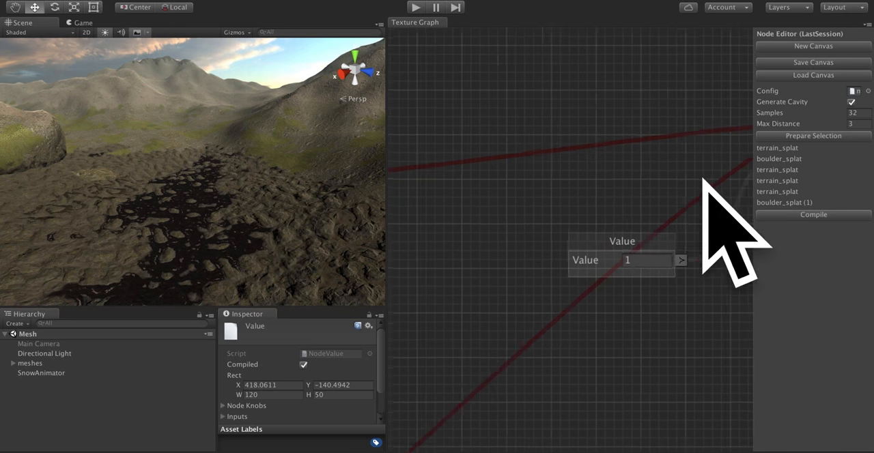
pyautogui.moveTo(566, 257)
pyautogui.mouseDown()
pyautogui.moveTo(736, 253)
pyautogui.moveTo(652, 237)
pyautogui.moveTo(579, 246)
pyautogui.mouseUp()
pyautogui.scroll(-5, 652, 238)
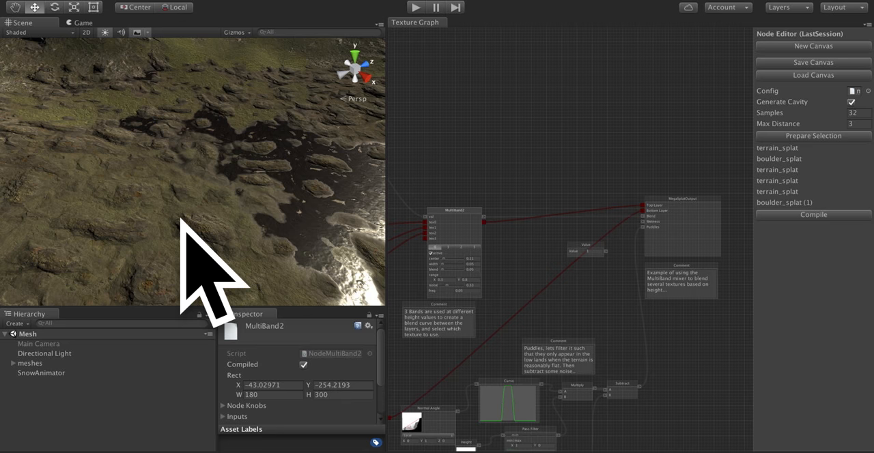
pyautogui.moveTo(166, 154); pyautogui.dragTo(6, 127, button='right')
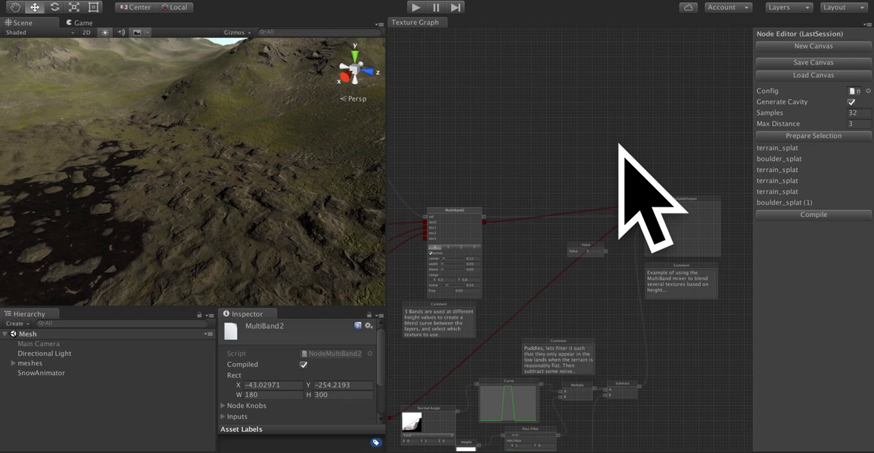
# Set the center of MultiBand2's band 2 to 0.47 after inspecting the mountain slopes.
pyautogui.moveTo(580, 157); pyautogui.dragTo(707, 157)
pyautogui.scroll(10, 581, 205)
pyautogui.click(624, 256)
pyautogui.moveTo(151, 144); pyautogui.dragTo(96, 138, button='right')
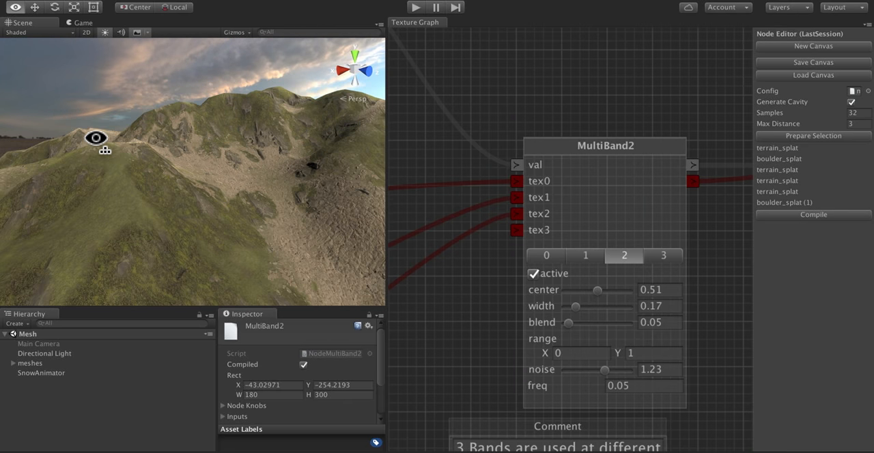
pyautogui.moveTo(172, 190); pyautogui.dragTo(239, 218, button='right')
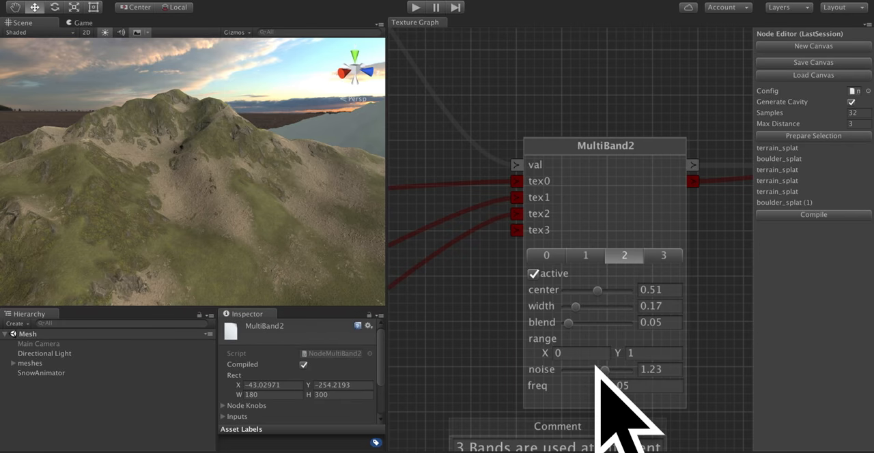
pyautogui.moveTo(598, 291)
pyautogui.mouseDown()
pyautogui.moveTo(606, 291)
pyautogui.moveTo(595, 291)
pyautogui.mouseUp()
# Add a Band Pass filter node and place the MultiBand2 node directly beneath it.
pyautogui.rightClick(536, 73)
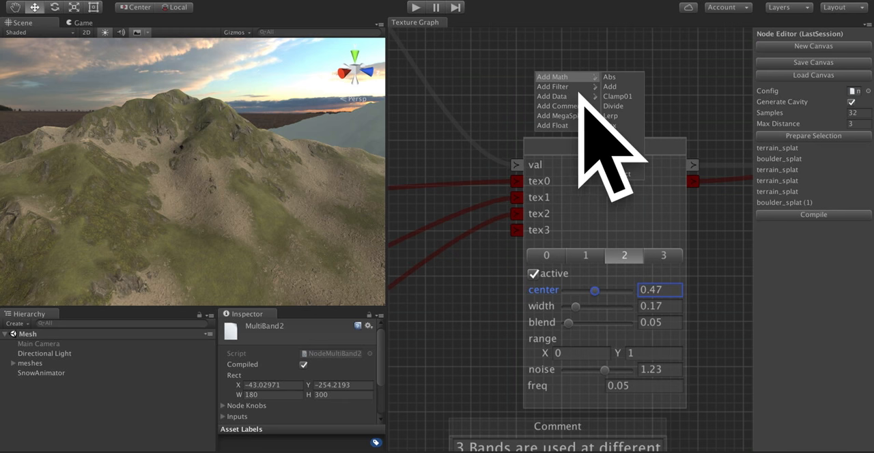
pyautogui.moveTo(560, 96)
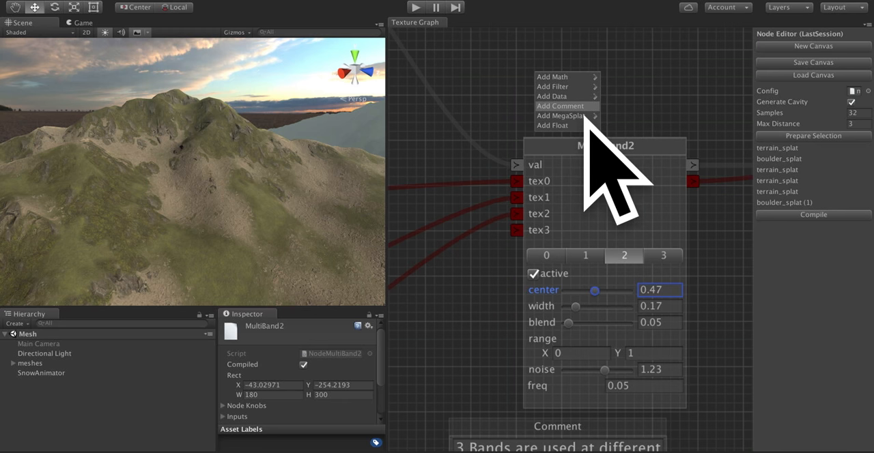
pyautogui.moveTo(591, 108)
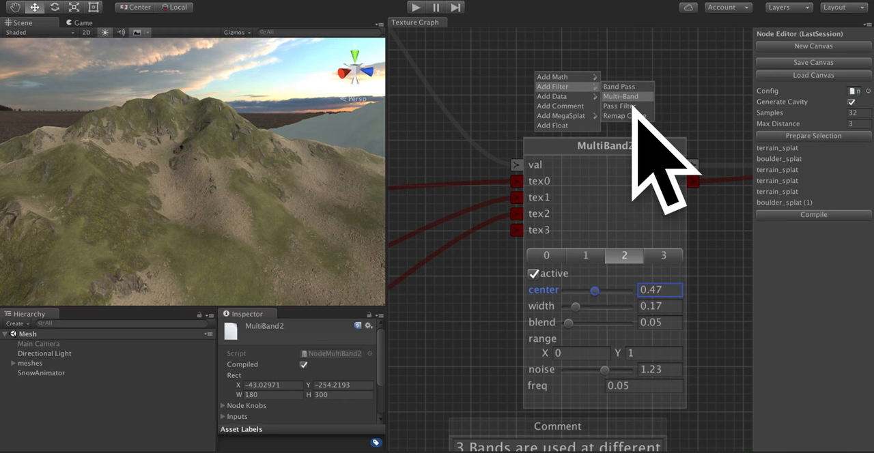
pyautogui.click(619, 87)
pyautogui.moveTo(687, 153); pyautogui.dragTo(663, 194)
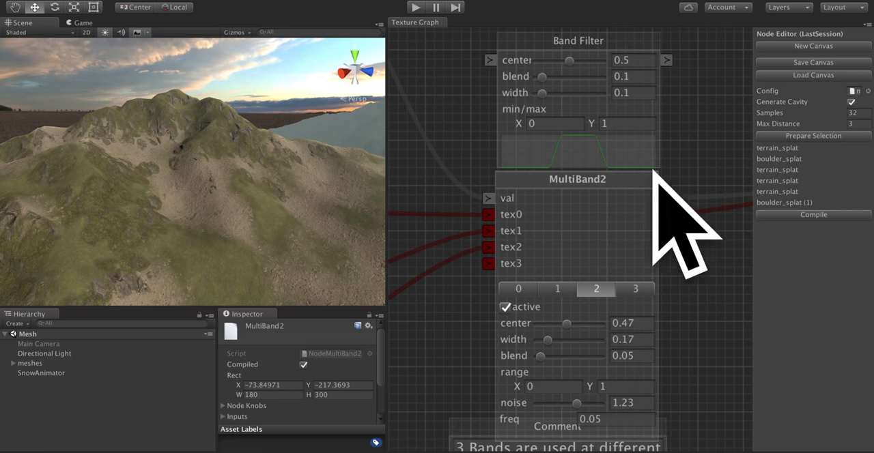
# Set the Band Filter's center to 0.57, blend to 0.07 and width to 0.01.
pyautogui.click(587, 90)
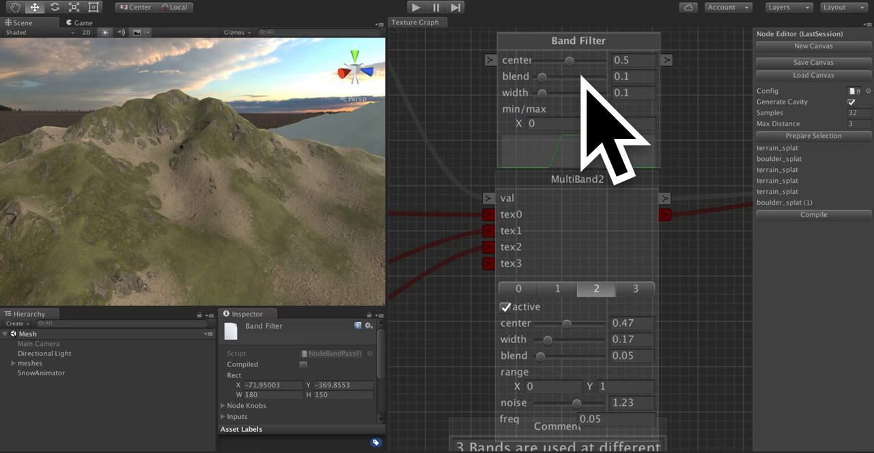
pyautogui.moveTo(595, 82)
pyautogui.mouseDown()
pyautogui.moveTo(578, 88)
pyautogui.moveTo(603, 86)
pyautogui.mouseUp()
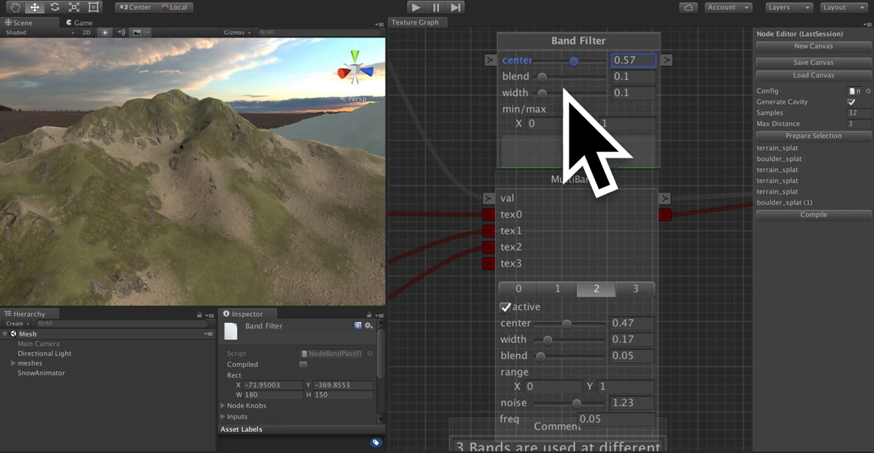
pyautogui.moveTo(543, 77)
pyautogui.mouseDown()
pyautogui.moveTo(564, 76)
pyautogui.moveTo(540, 78)
pyautogui.mouseUp()
pyautogui.click(542, 93)
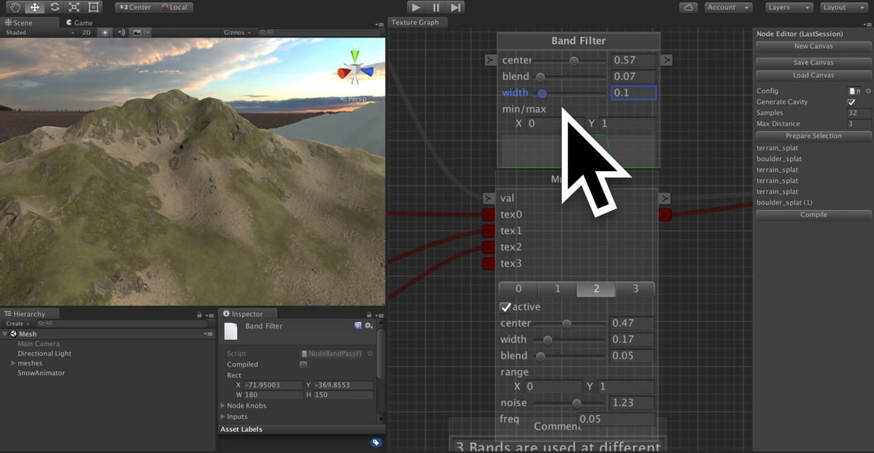
pyautogui.moveTo(564, 110); pyautogui.dragTo(546, 135)
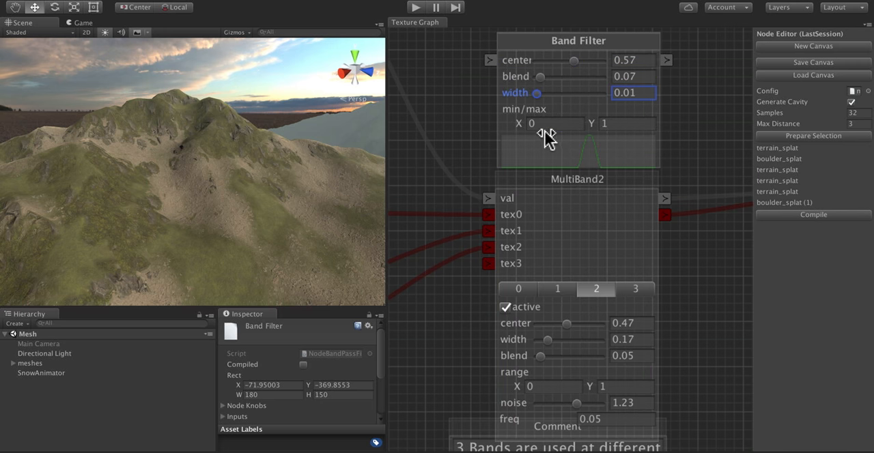
# Set the Band Filter's min/max values to X 0.3 and Y 0.8.
pyautogui.click(545, 125)
pyautogui.write('0.3')
pyautogui.click(627, 124)
pyautogui.write('0.8')
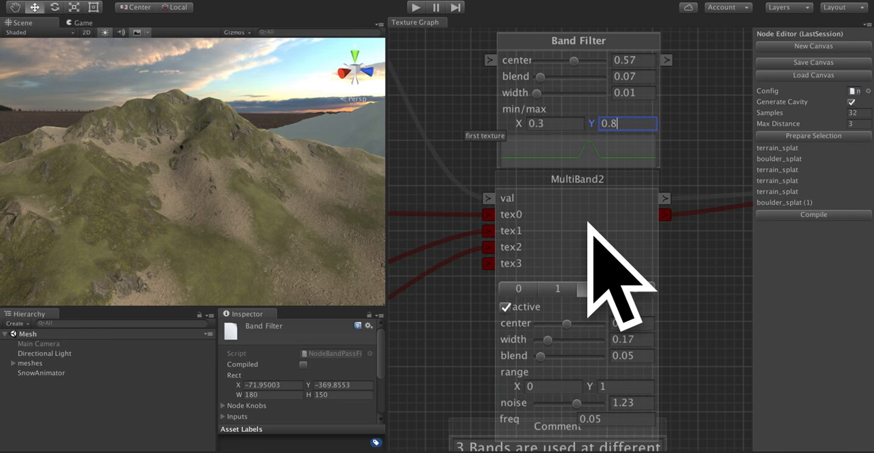
# Delete the Band Filter node and move the MultiBand2 node up, clear of the comment.
pyautogui.rightClick(571, 59)
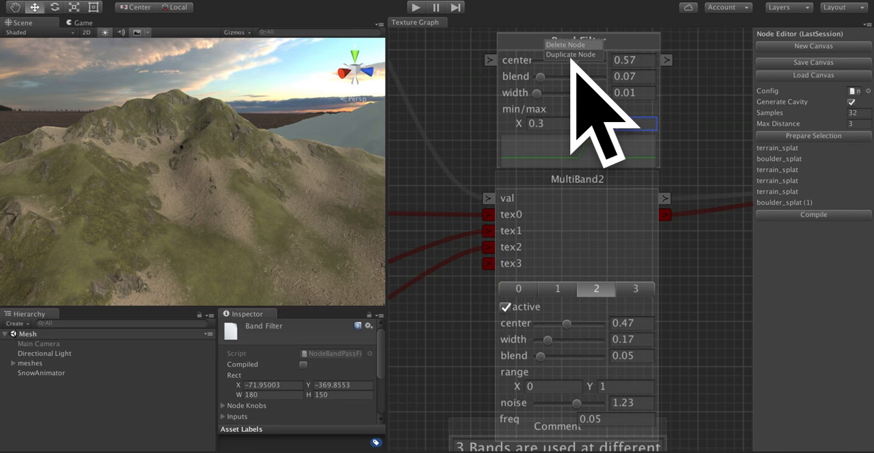
pyautogui.click(565, 45)
pyautogui.moveTo(712, 400); pyautogui.dragTo(715, 340)
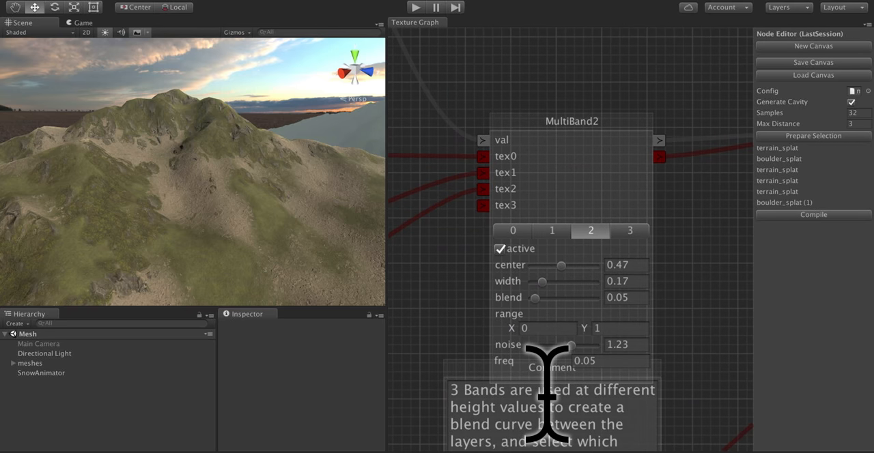
pyautogui.moveTo(566, 142); pyautogui.dragTo(571, 80)
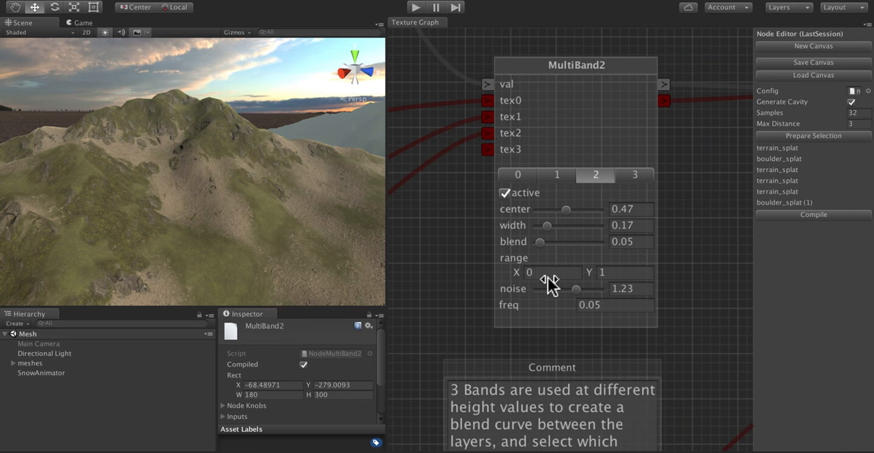
# Set MultiBand2's noise to 0 and its range Y to 0.6, trying 0.7 first.
pyautogui.moveTo(576, 289); pyautogui.dragTo(538, 290)
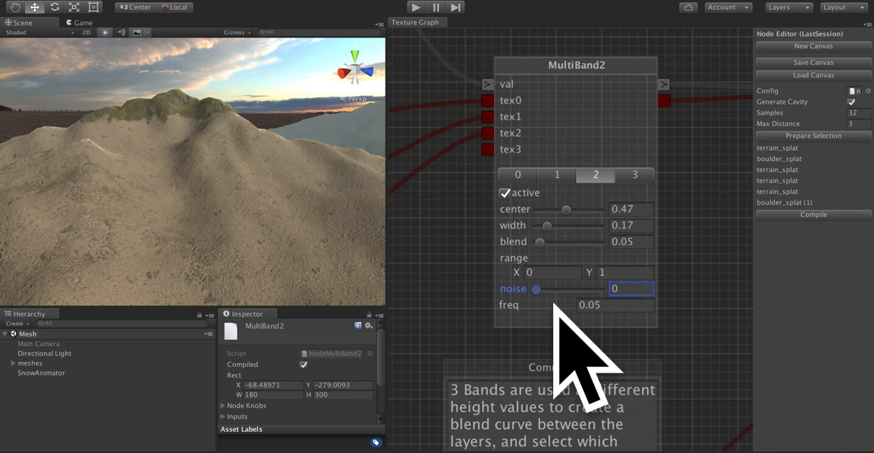
pyautogui.keyDown('alt'); pyautogui.moveTo(280, 253); pyautogui.dragTo(267, 271); pyautogui.keyUp('alt')
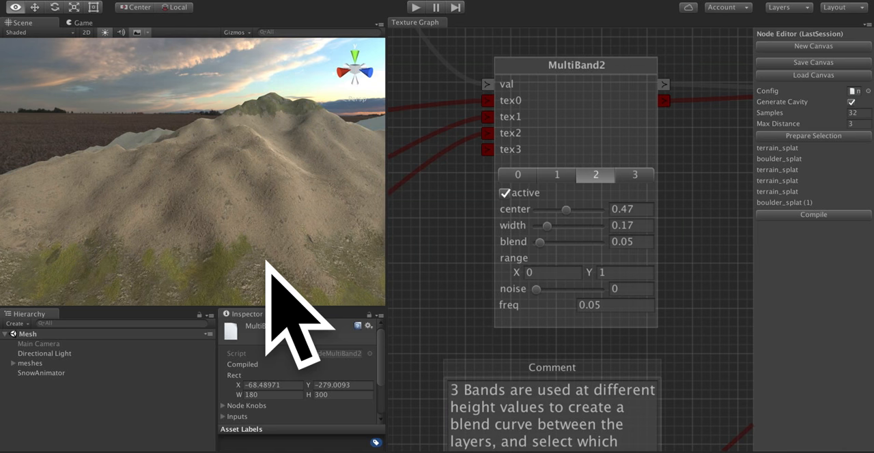
pyautogui.click(629, 275)
pyautogui.write('0.7')
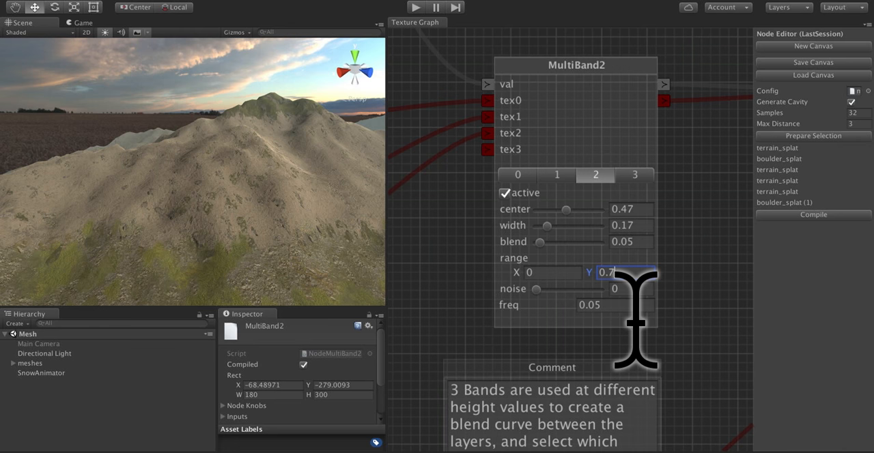
pyautogui.press('BackSpace')
pyautogui.write('6')
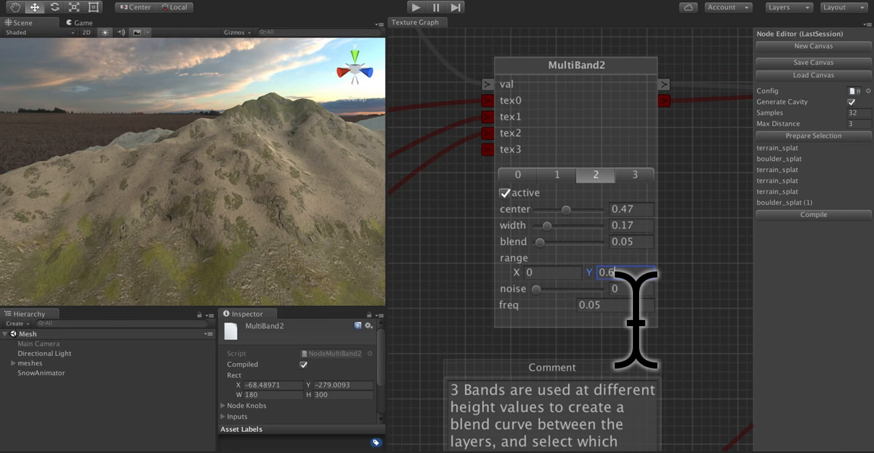
# Try MultiBand2's range Y at 0.5 and 0.7, returning it to 0.6.
pyautogui.press('BackSpace')
pyautogui.write('5')
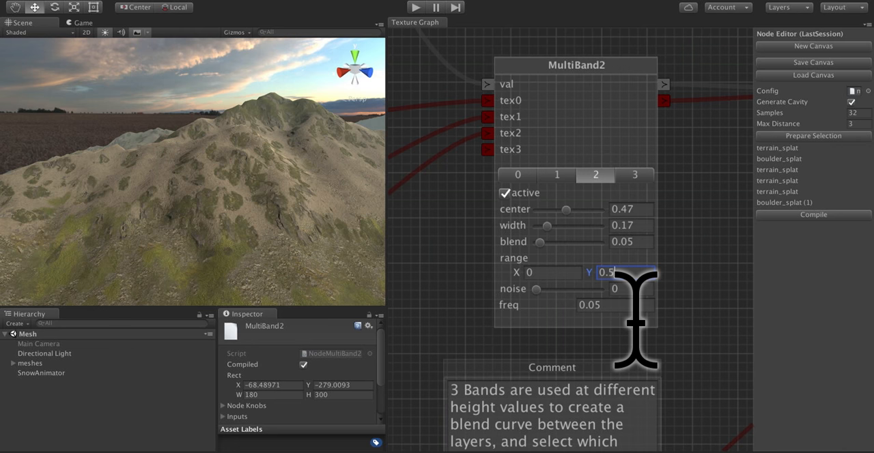
pyautogui.press('BackSpace')
pyautogui.write('6')
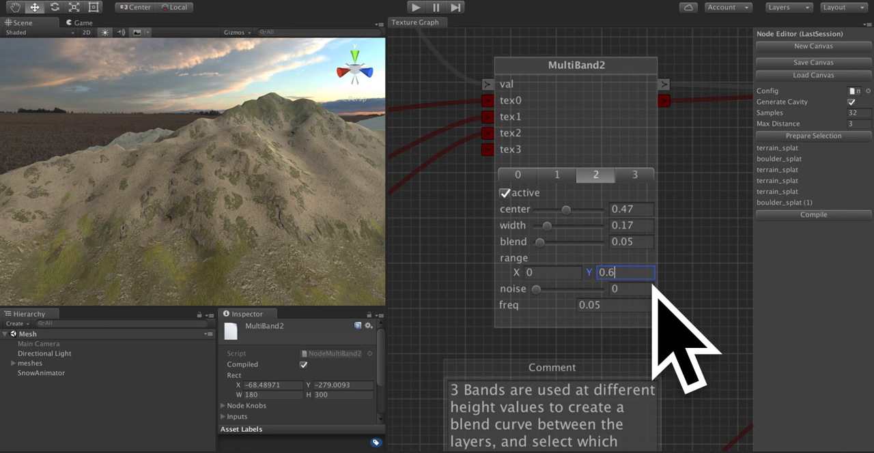
pyautogui.press('BackSpace')
pyautogui.write('7')
pyautogui.press('BackSpace')
pyautogui.write('6')
# Set MultiBand2's range to X 0.3 and Y 0.8.
pyautogui.hotkey('shift', 'Tab')
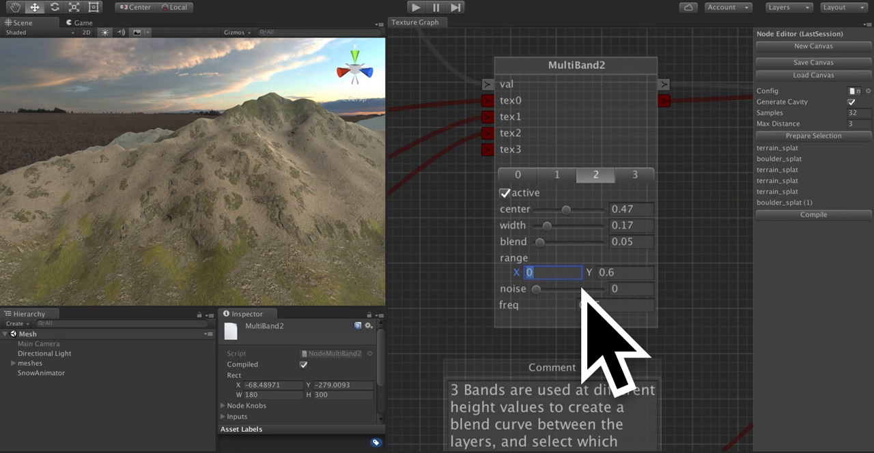
pyautogui.write('.3')
pyautogui.press('Tab')
pyautogui.write('0')
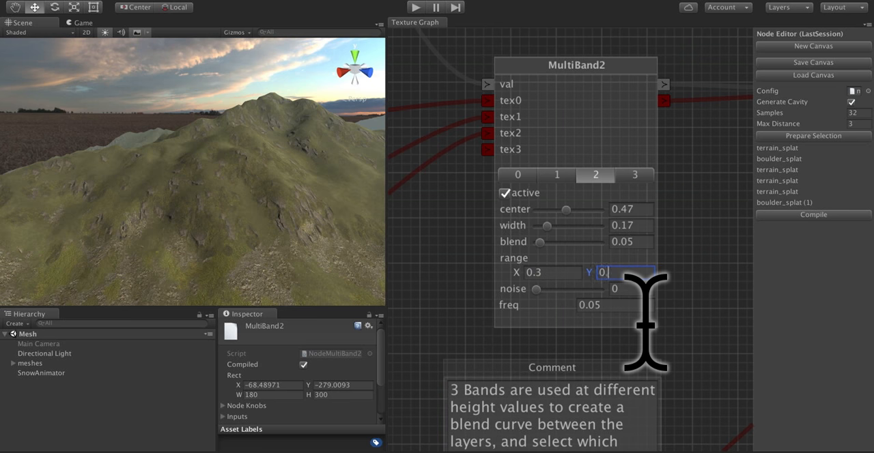
pyautogui.write('.8')
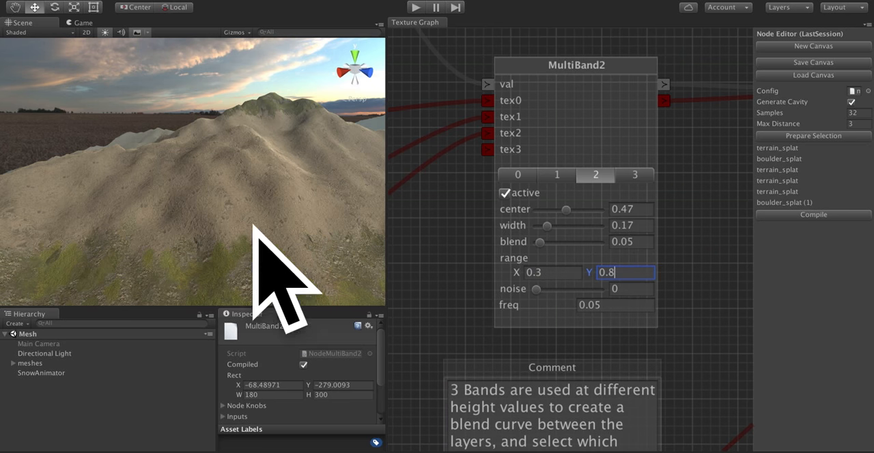
# Raise MultiBand2's noise to 0.6 and on to 0.9 while viewing the mountain slope.
pyautogui.keyDown('alt'); pyautogui.moveTo(254, 226); pyautogui.dragTo(360, 234); pyautogui.keyUp('alt')
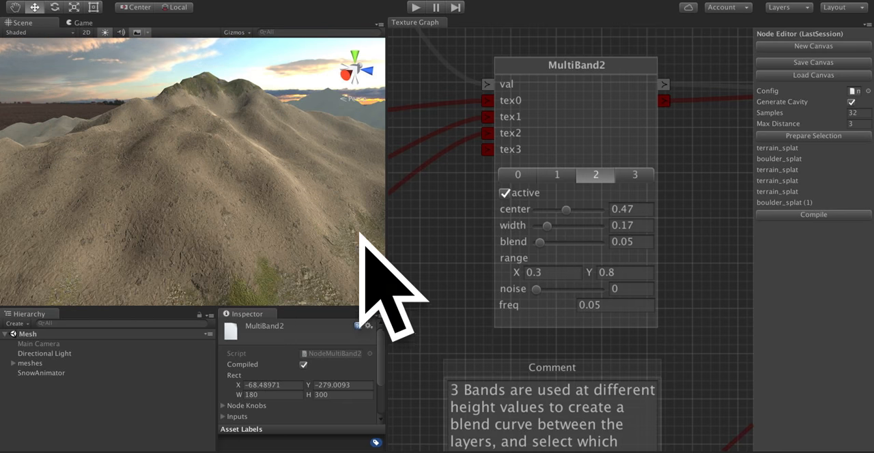
pyautogui.click(558, 304)
pyautogui.moveTo(558, 304); pyautogui.dragTo(577, 304)
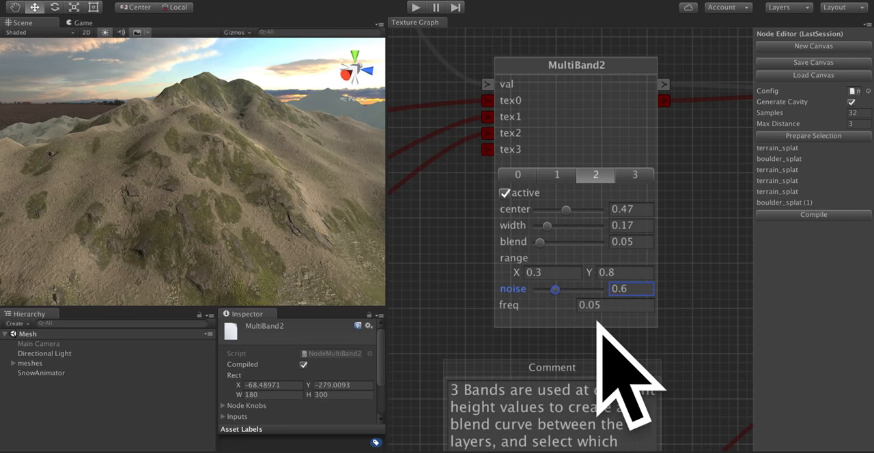
pyautogui.moveTo(577, 304); pyautogui.dragTo(565, 290)
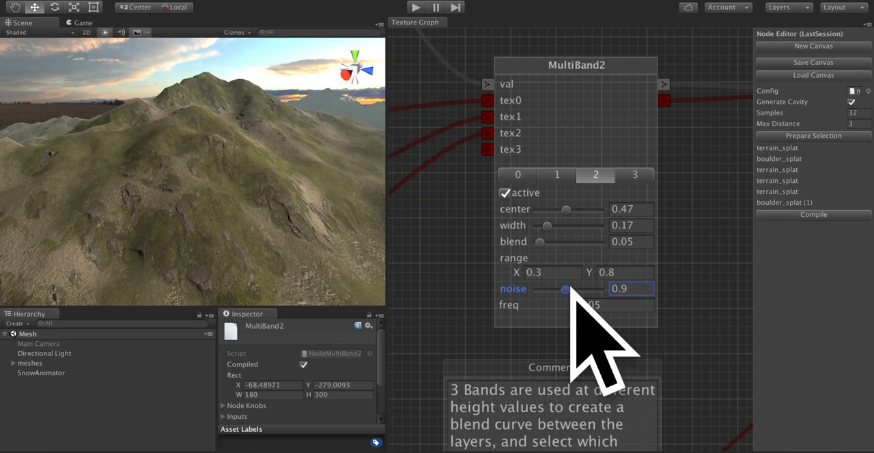
# Reset MultiBand2's range to X 0 and Y 1.
pyautogui.click(547, 273)
pyautogui.write('0')
pyautogui.press('Tab')
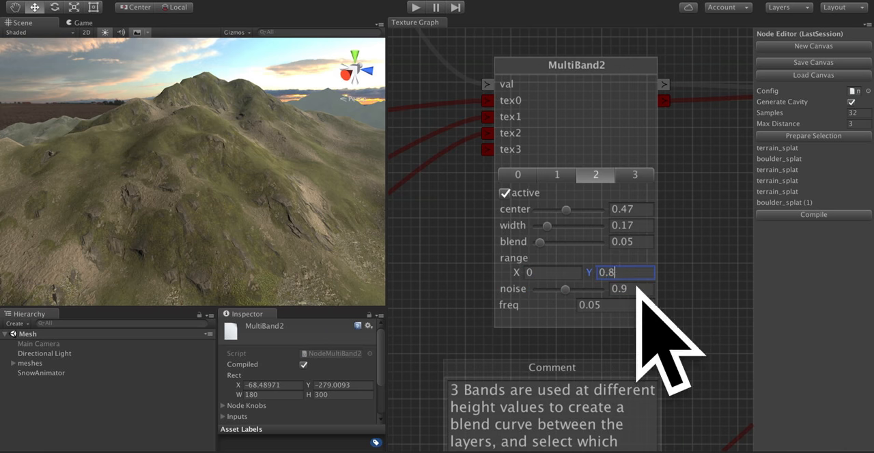
pyautogui.write('1')
# Set MultiBand2's noise to 1.36 and inspect the blending across the mountain and valley terrain.
pyautogui.keyDown('alt'); pyautogui.moveTo(164, 195); pyautogui.dragTo(60, 212); pyautogui.keyUp('alt')
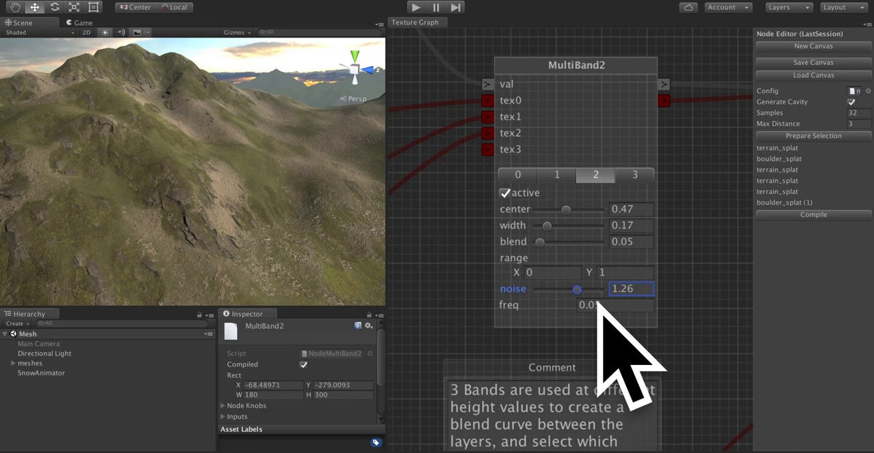
pyautogui.moveTo(598, 302); pyautogui.dragTo(608, 309)
pyautogui.keyDown('alt'); pyautogui.moveTo(324, 239); pyautogui.dragTo(282, 236); pyautogui.keyUp('alt')
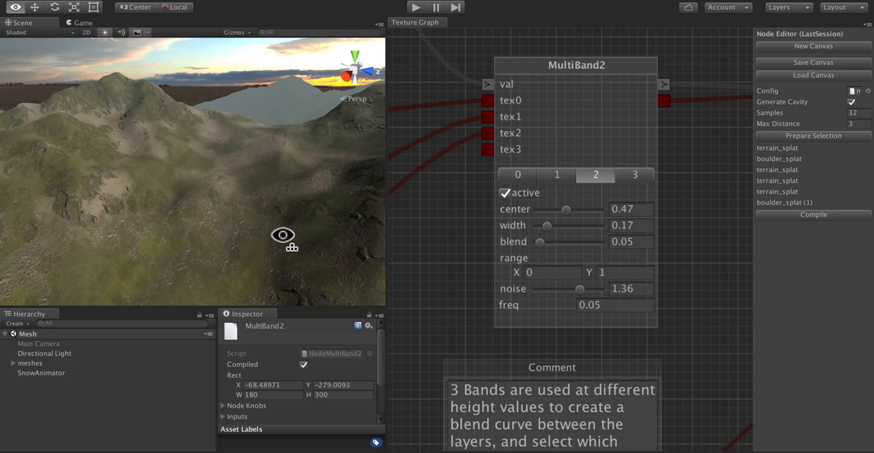
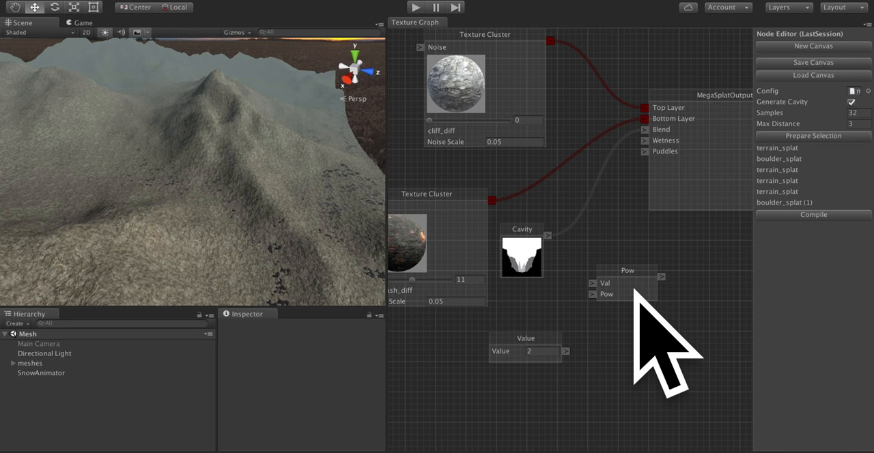
# Wire Cavity into Pow's Val and the Value node into its Pow input, then feed Pow's output into the output node's Blend.
pyautogui.moveTo(635, 290)
pyautogui.mouseDown()
pyautogui.moveTo(636, 275)
pyautogui.moveTo(639, 304)
pyautogui.mouseUp()
pyautogui.moveTo(567, 352); pyautogui.dragTo(598, 307)
pyautogui.moveTo(547, 236); pyautogui.dragTo(591, 297)
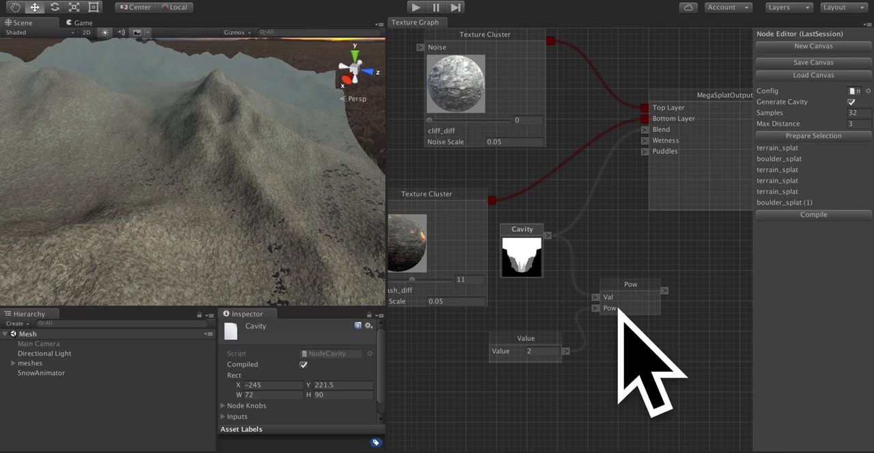
pyautogui.moveTo(642, 306); pyautogui.dragTo(664, 151)
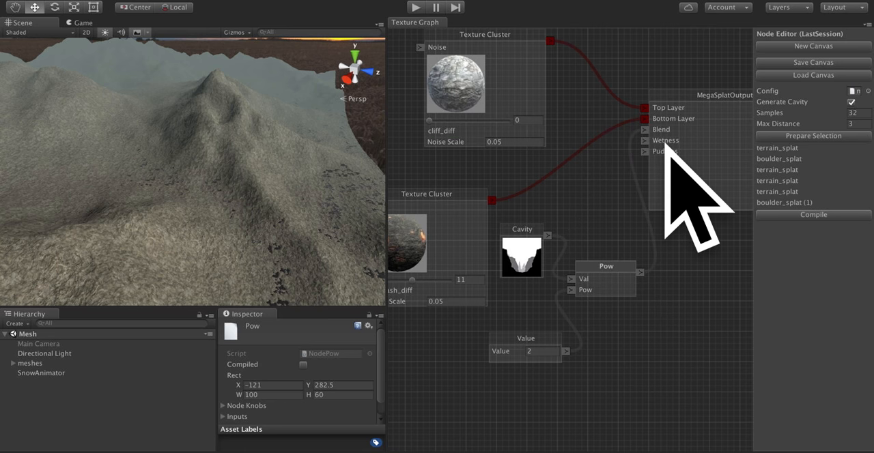
# Rearrange the lower Texture Cluster, Cavity and Value nodes to make room around the Pow node.
pyautogui.moveTo(457, 204); pyautogui.dragTo(421, 201)
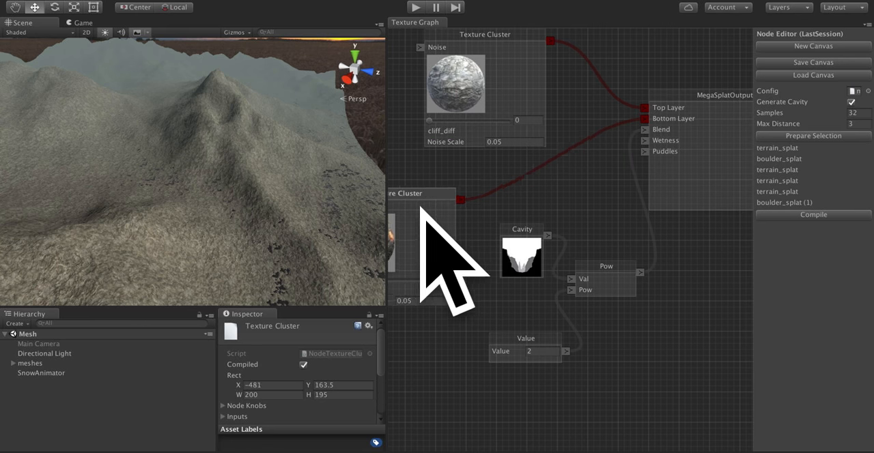
pyautogui.moveTo(545, 249); pyautogui.dragTo(517, 251)
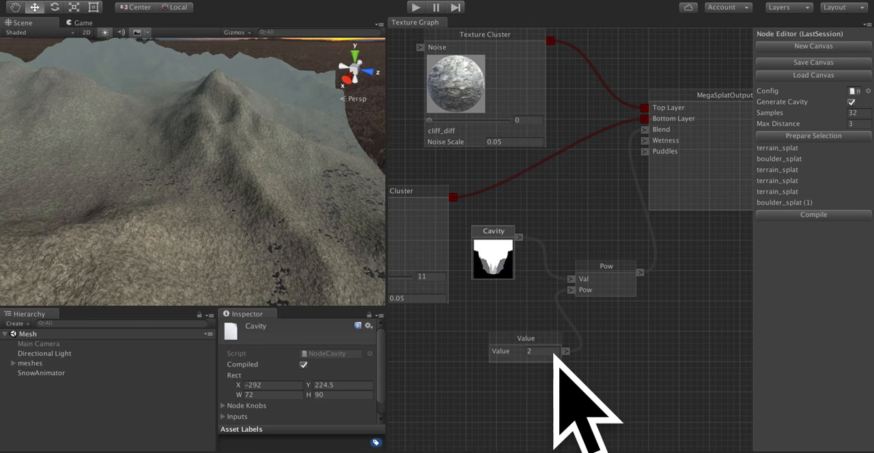
pyautogui.moveTo(550, 353); pyautogui.dragTo(532, 333)
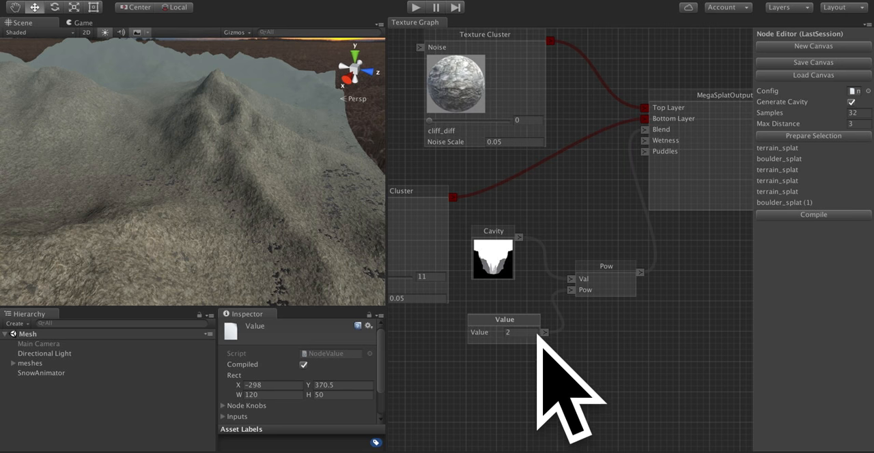
# Set the Value node feeding the Pow exponent to 5.
pyautogui.click(535, 335)
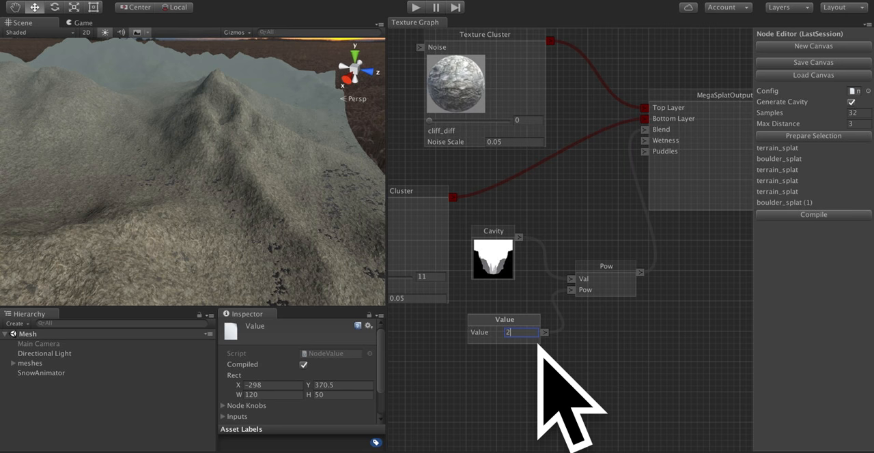
pyautogui.press('BackSpace')
pyautogui.write('8')
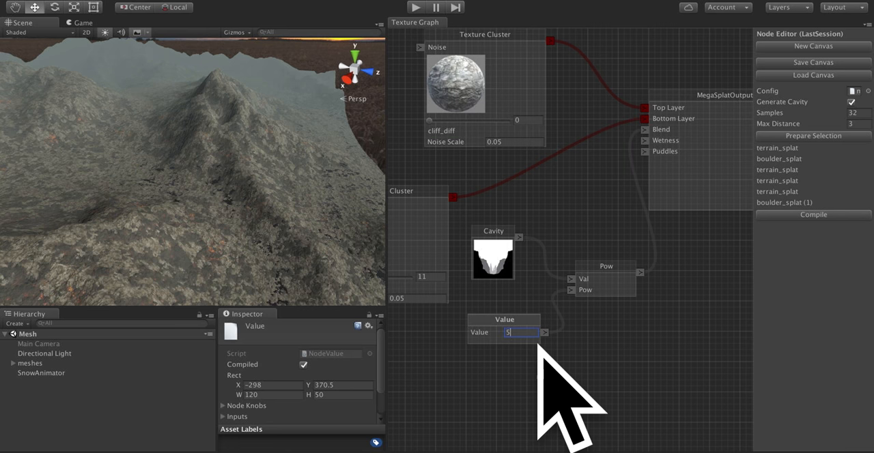
# Examine how the cliff and ash textures blend across the mountain's ridges, crevices and surrounding slopes from several angles.
pyautogui.keyDown('alt'); pyautogui.moveTo(289, 243); pyautogui.dragTo(29, 146); pyautogui.keyUp('alt')
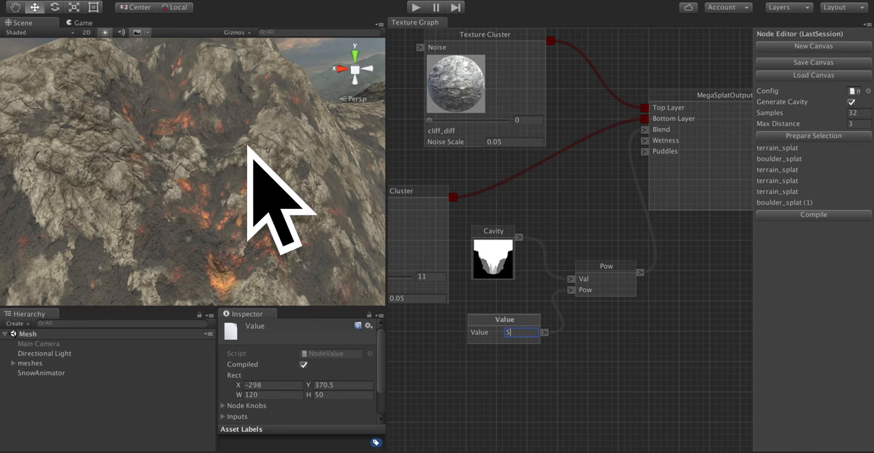
pyautogui.moveTo(189, 127)
pyautogui.keyDown('alt'); pyautogui.mouseDown()
pyautogui.moveTo(132, 127)
pyautogui.moveTo(138, 171)
pyautogui.moveTo(118, 196)
pyautogui.moveTo(16, 258)
pyautogui.moveTo(19, 267)
pyautogui.moveTo(48, 253)
pyautogui.moveTo(217, 228)
pyautogui.moveTo(339, 273)
pyautogui.moveTo(336, 214)
pyautogui.moveTo(225, 139)
pyautogui.moveTo(233, 138)
pyautogui.moveTo(229, 166)
pyautogui.moveTo(240, 167)
pyautogui.mouseUp(); pyautogui.keyUp('alt')
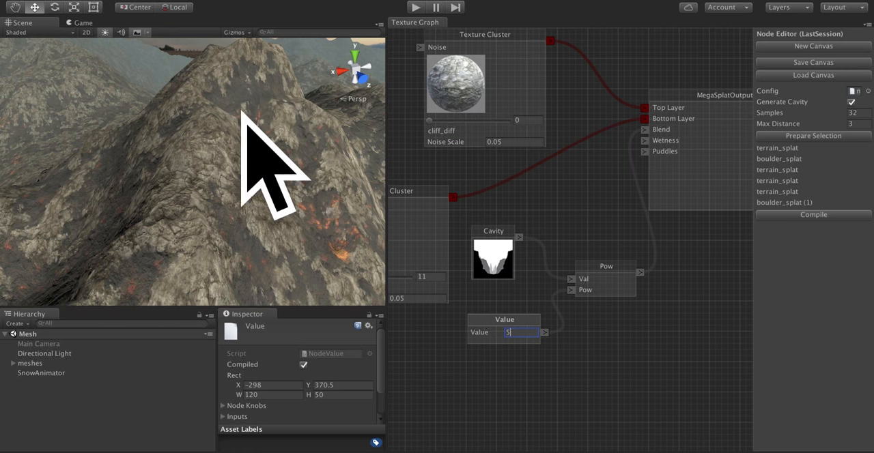
pyautogui.moveTo(176, 131); pyautogui.dragTo(356, 207, button='right')
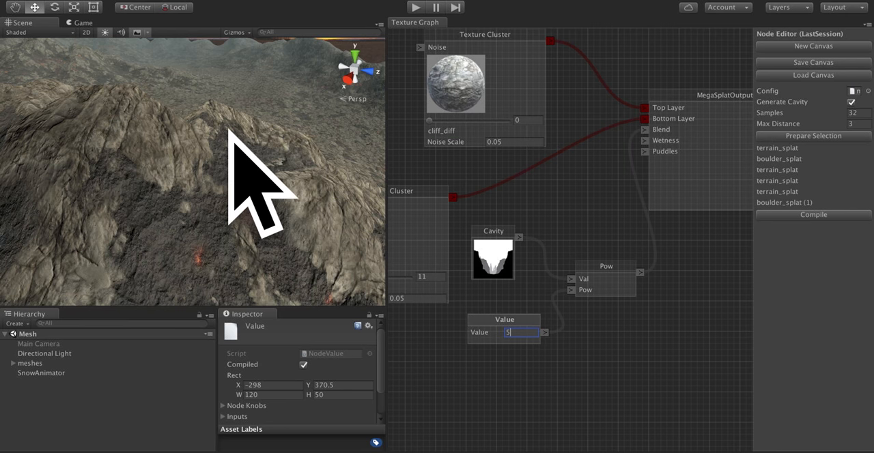
pyautogui.moveTo(228, 127); pyautogui.dragTo(203, 198, button='right')
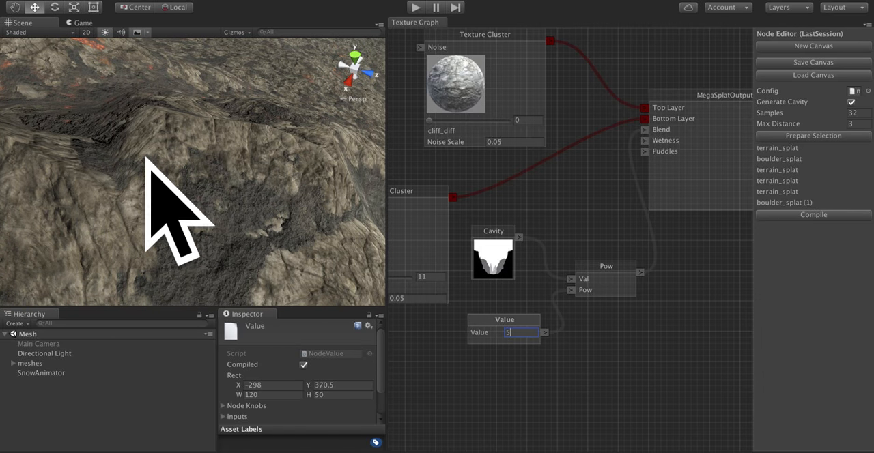
pyautogui.moveTo(127, 144); pyautogui.dragTo(340, 171, button='right')
pyautogui.moveTo(247, 171); pyautogui.dragTo(167, 198, button='right')
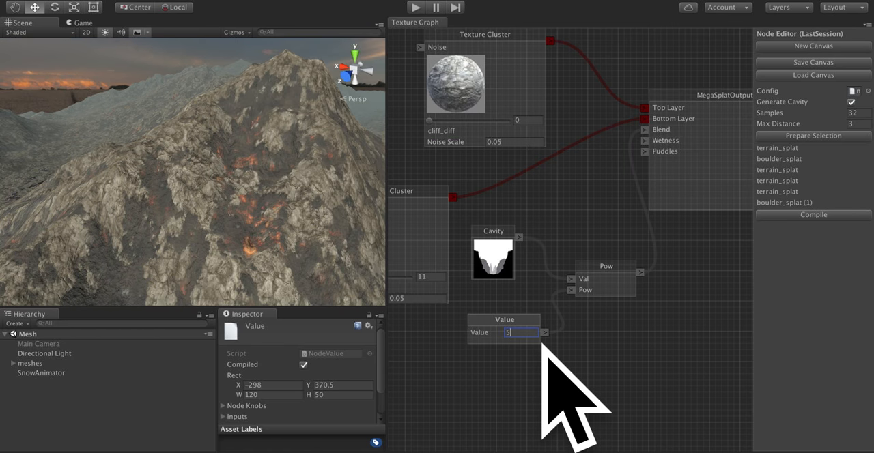
pyautogui.moveTo(272, 228); pyautogui.dragTo(378, 242, button='right')
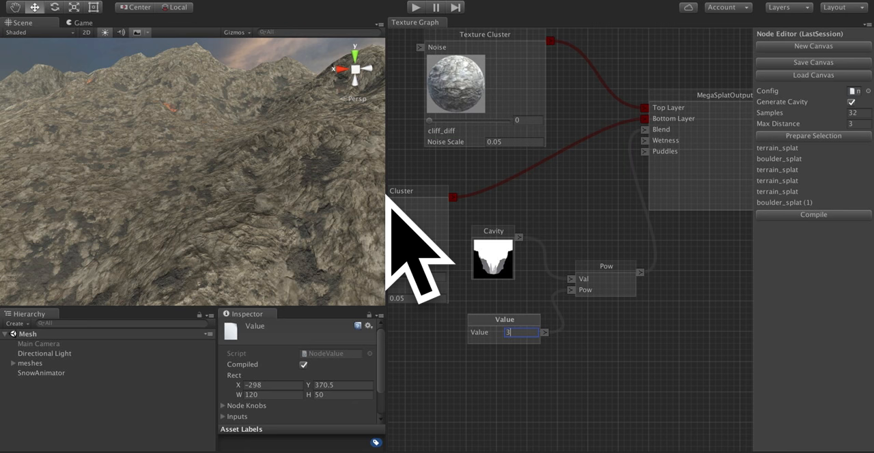
# Delete the Cavity, Pow and Value nodes from the texture graph.
pyautogui.rightClick(492, 236)
pyautogui.click(508, 242)
pyautogui.rightClick(610, 277)
pyautogui.click(611, 271)
pyautogui.rightClick(516, 332)
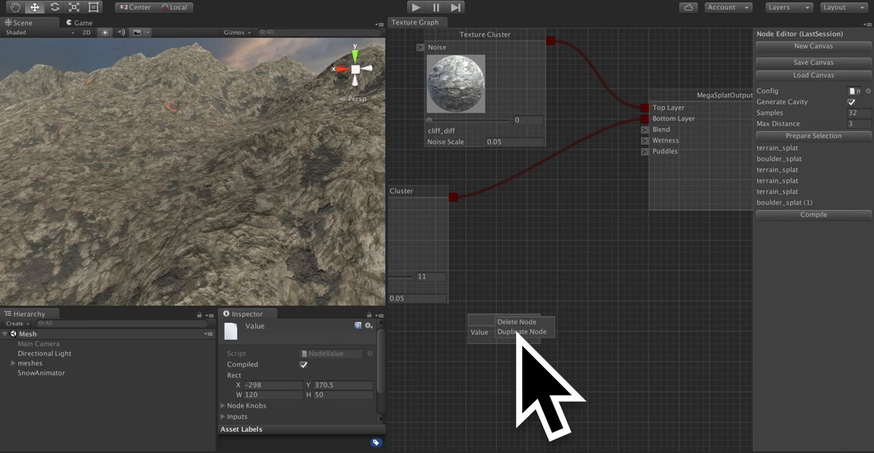
pyautogui.click(519, 322)
# Add a filter node in the empty graph area below the connection to Bottom Layer.
pyautogui.rightClick(508, 217)
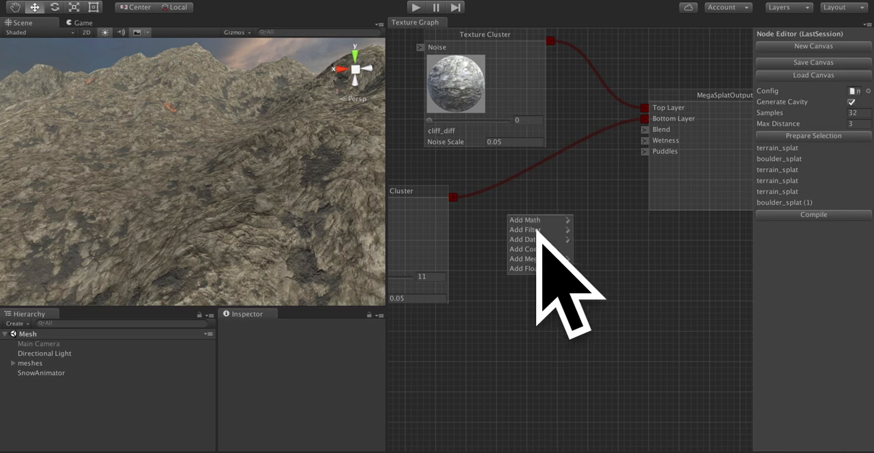
pyautogui.click(655, 231)
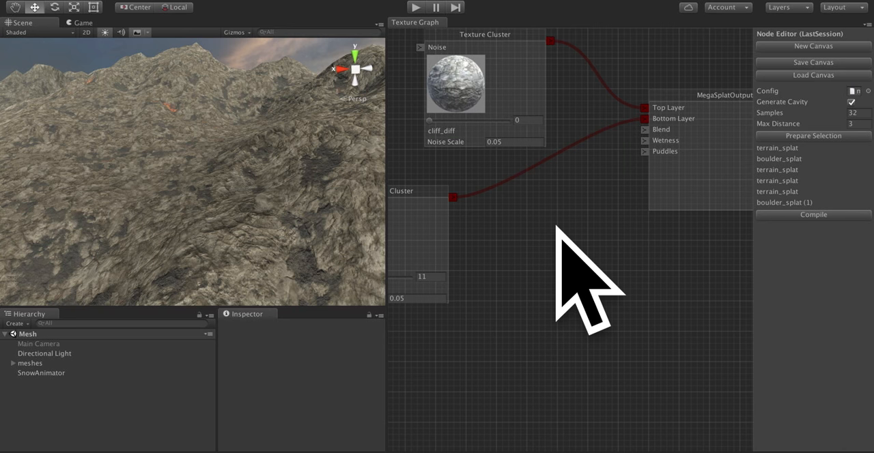